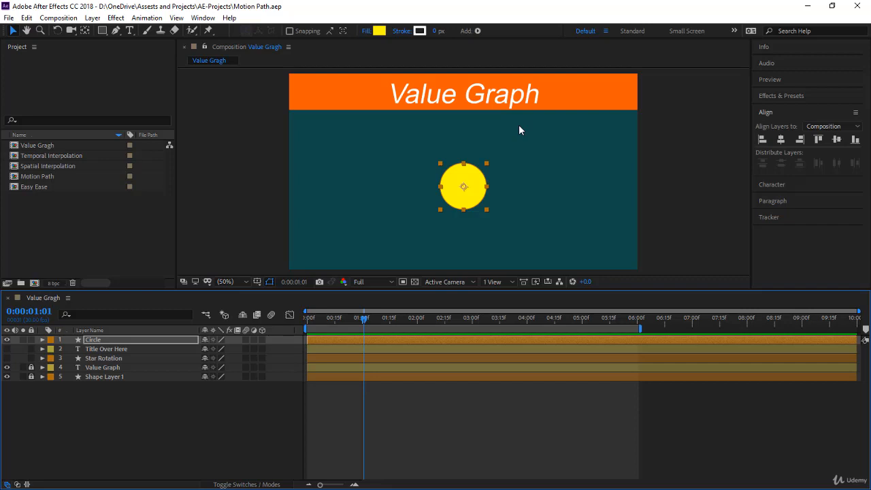
# Keyframe the Circle layer's Scale at 100% at 0:00:01:01 and at 0% at 0:00:00:15.
pyautogui.click(145, 339)
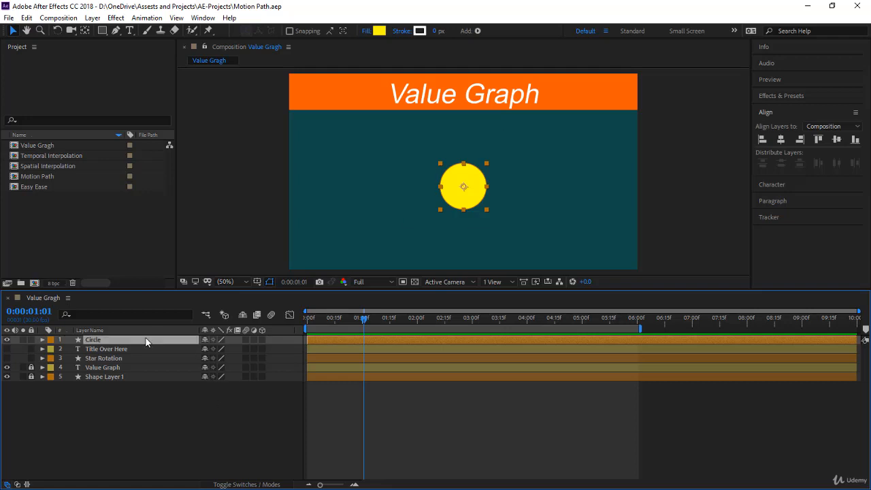
pyautogui.press('s')
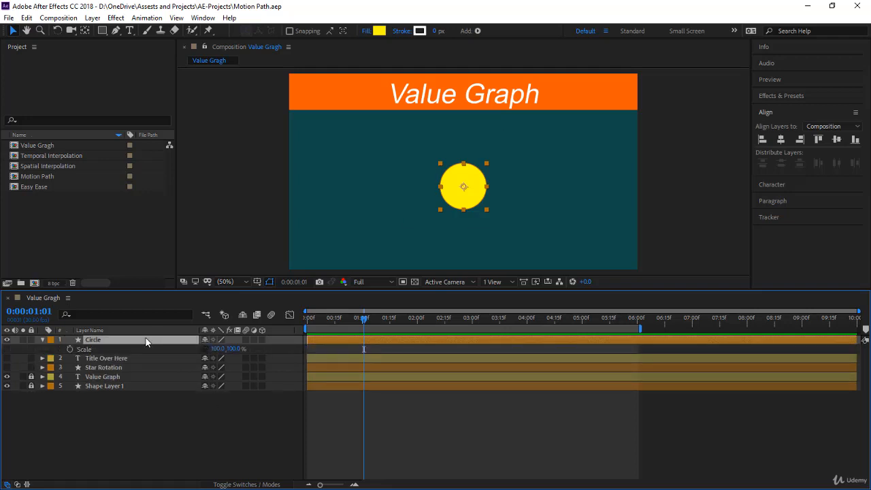
pyautogui.click(70, 349)
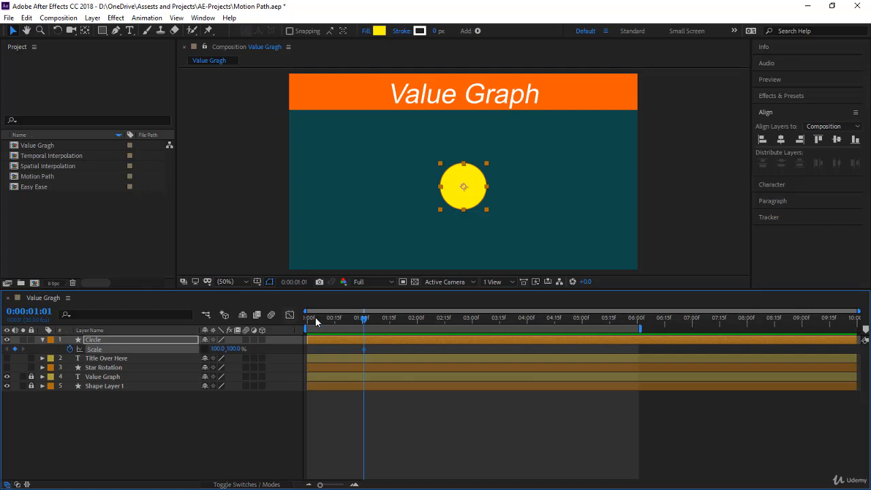
pyautogui.moveTo(363, 323); pyautogui.dragTo(335, 329)
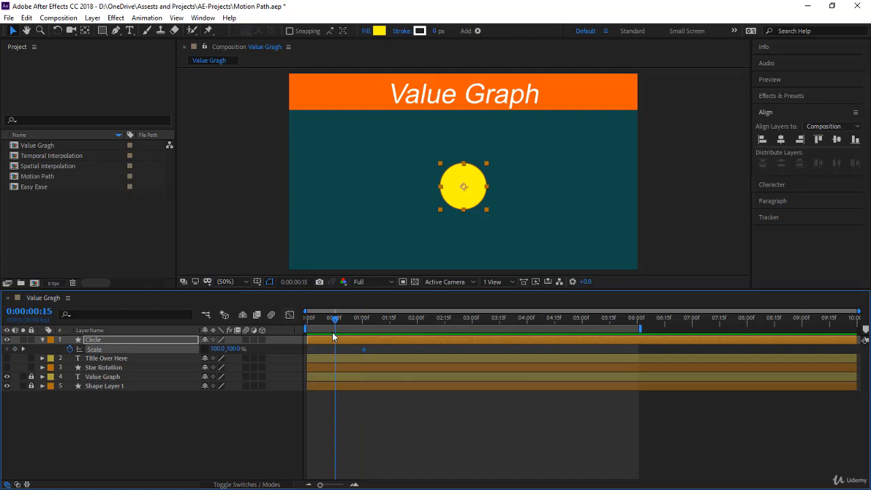
pyautogui.click(222, 349)
pyautogui.write('0')
pyautogui.press('Return')
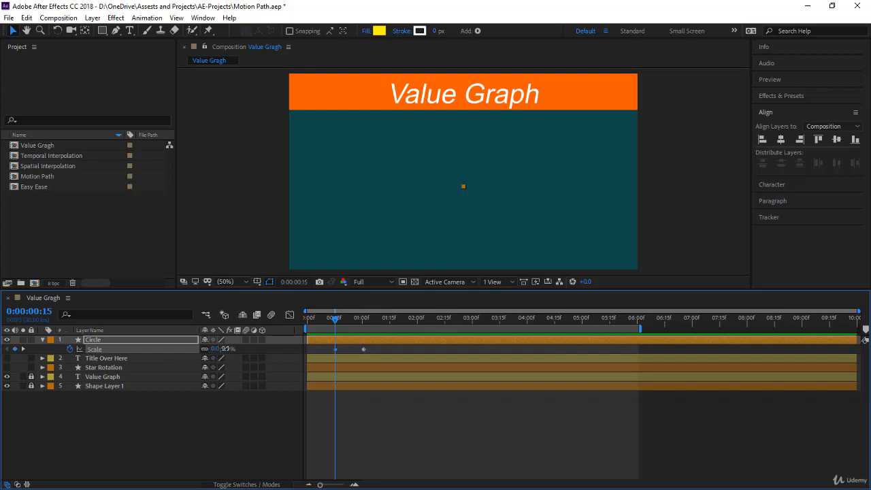
# Preview the circle's scale animation and return the current time to the start of the composition.
pyautogui.press('space')
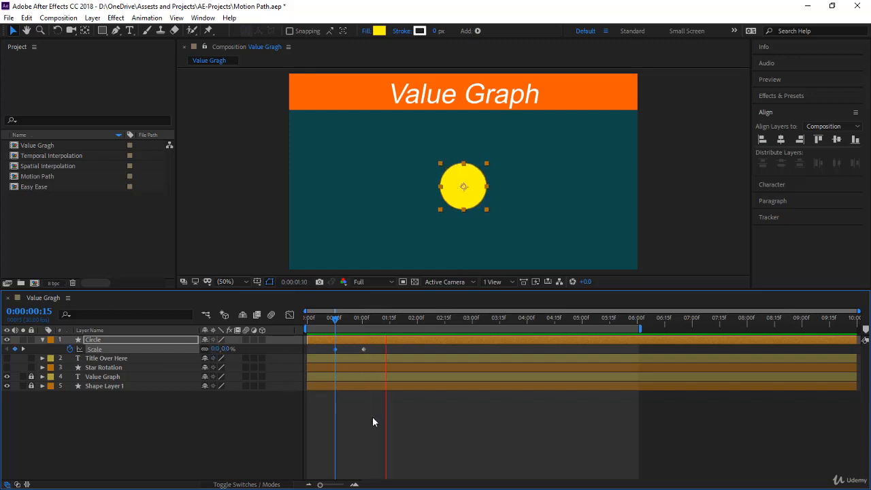
pyautogui.click(372, 422)
pyautogui.moveTo(332, 319); pyautogui.dragTo(379, 320)
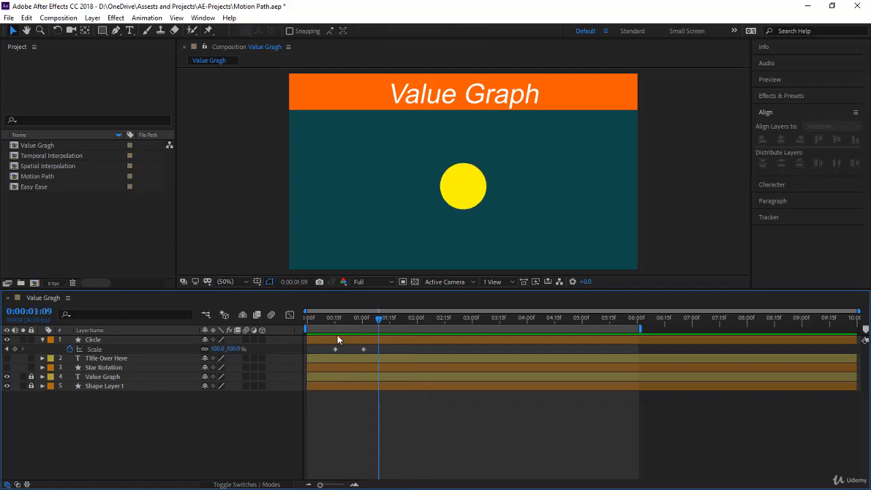
pyautogui.press('Home')
# Apply Easy Ease to both Circle Scale keyframes and show them in the Graph Editor with Edit Value Graph.
pyautogui.click(143, 351)
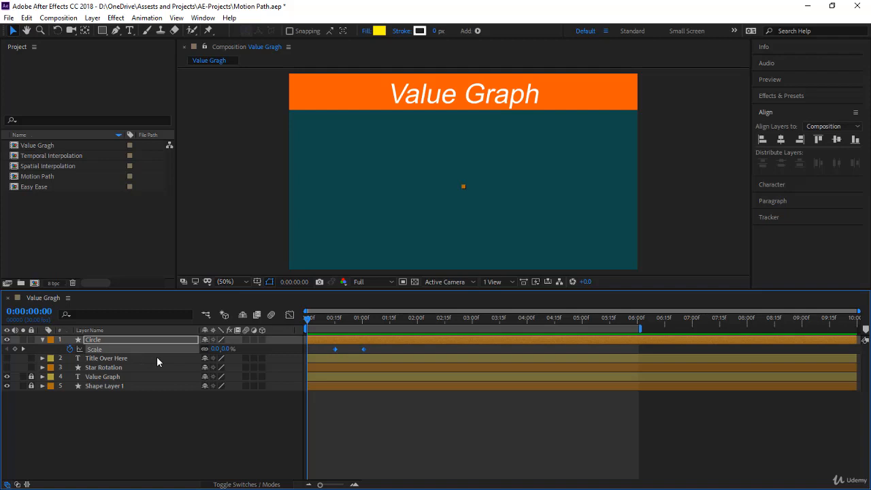
pyautogui.press('F9')
pyautogui.click(289, 315)
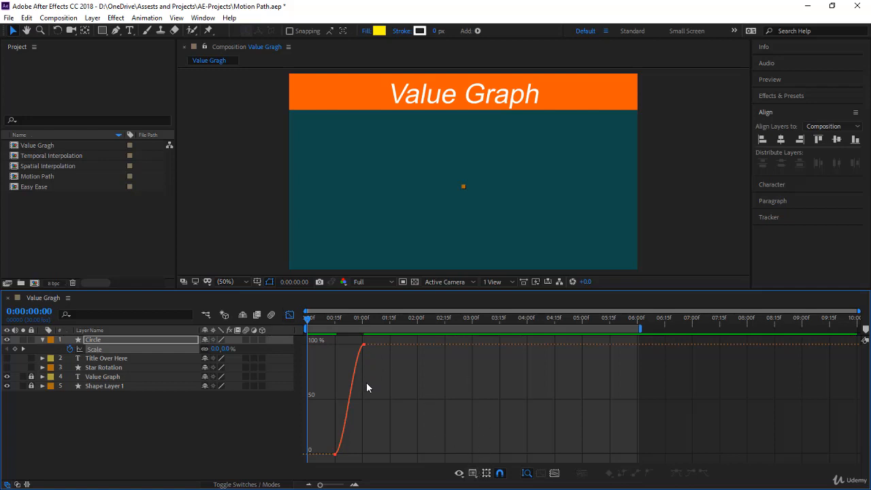
pyautogui.click(474, 473)
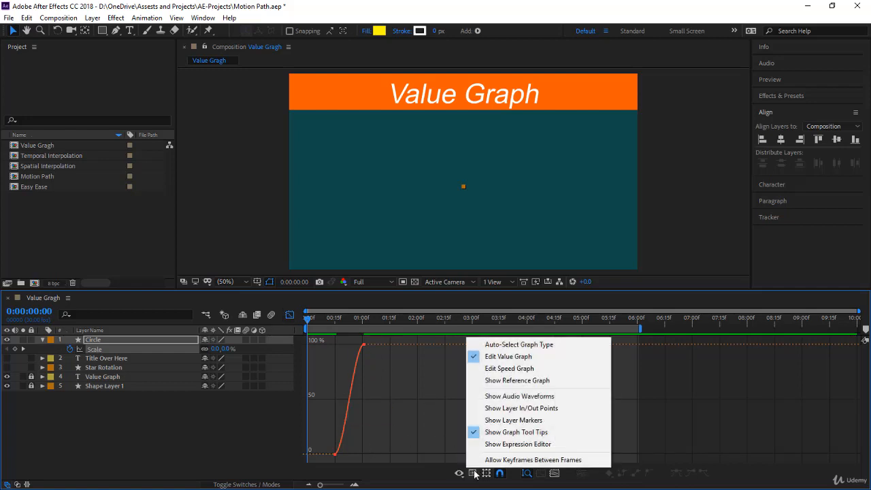
pyautogui.click(513, 359)
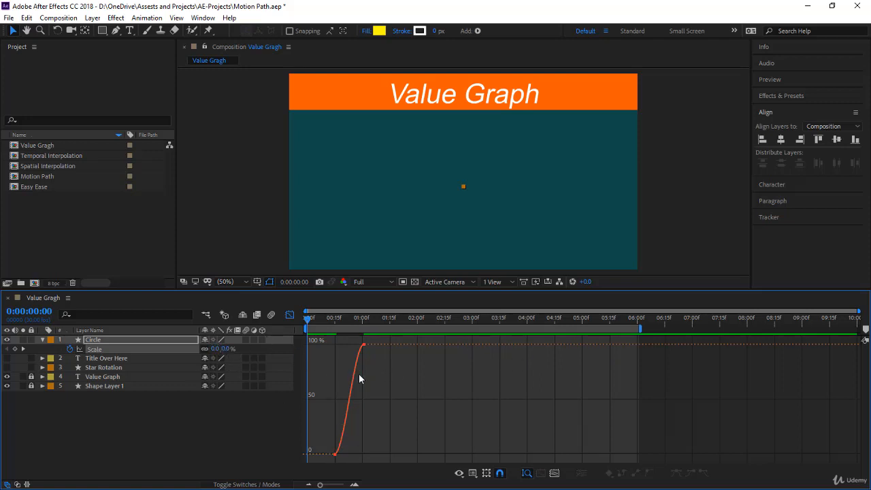
# Try lowering the horizontal scale value of the second keyframe in the value graph, and undo the change.
pyautogui.click(363, 344)
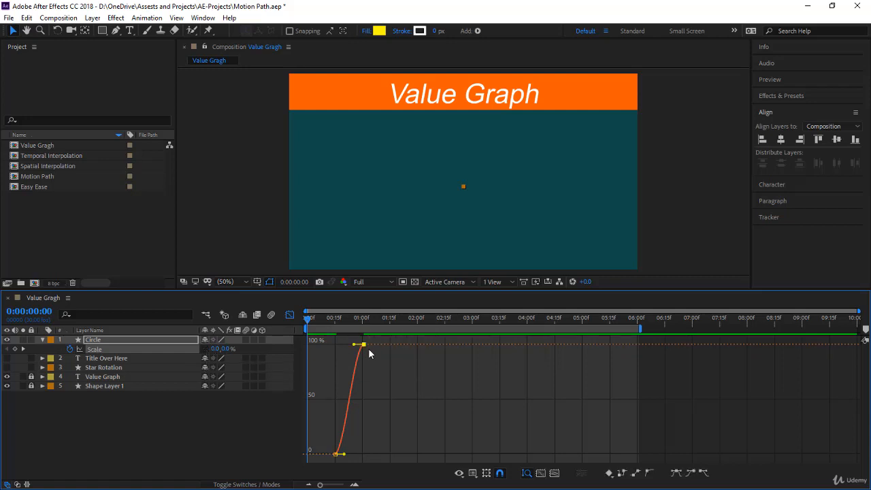
pyautogui.moveTo(365, 350); pyautogui.dragTo(366, 386)
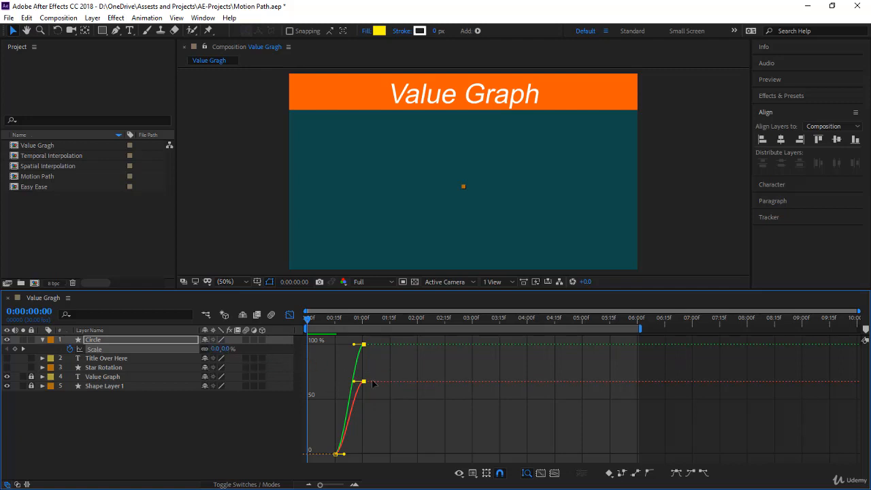
pyautogui.moveTo(364, 382)
pyautogui.mouseDown()
pyautogui.moveTo(364, 416)
pyautogui.moveTo(366, 382)
pyautogui.moveTo(359, 413)
pyautogui.moveTo(363, 389)
pyautogui.mouseUp()
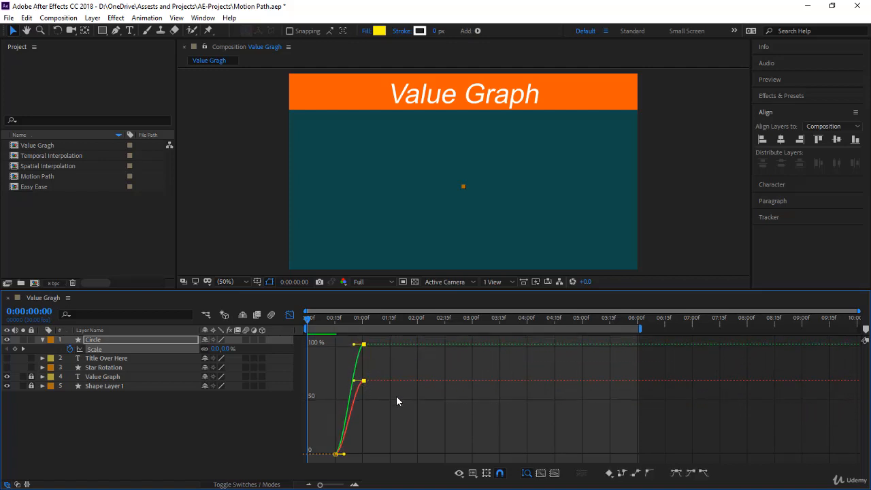
pyautogui.hotkey('ctrl', 'z')
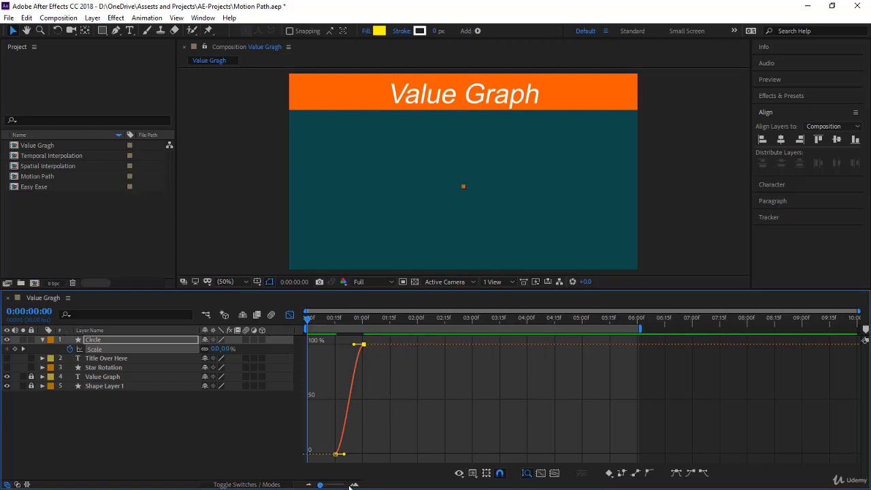
# Pull the incoming handle of the second Scale keyframe steeply down to about 30% so the curve speeds up towards the end.
pyautogui.click(353, 485)
pyautogui.click(353, 484)
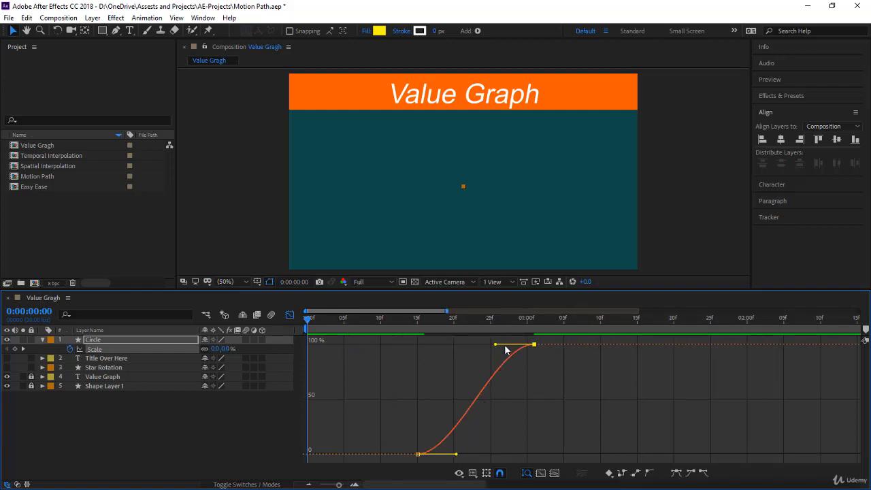
pyautogui.moveTo(496, 347); pyautogui.dragTo(520, 421)
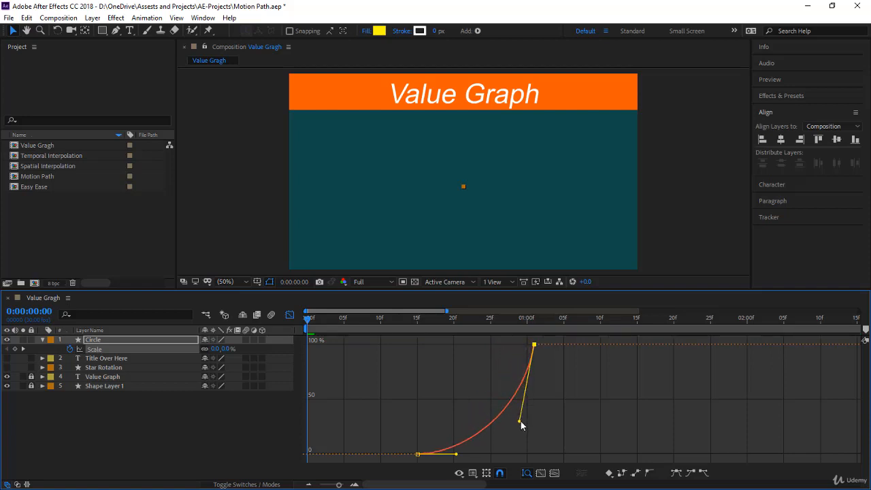
# End the work area at 0:00:01:24 and preview the circle's scale animation.
pyautogui.click(702, 320)
pyautogui.press('n')
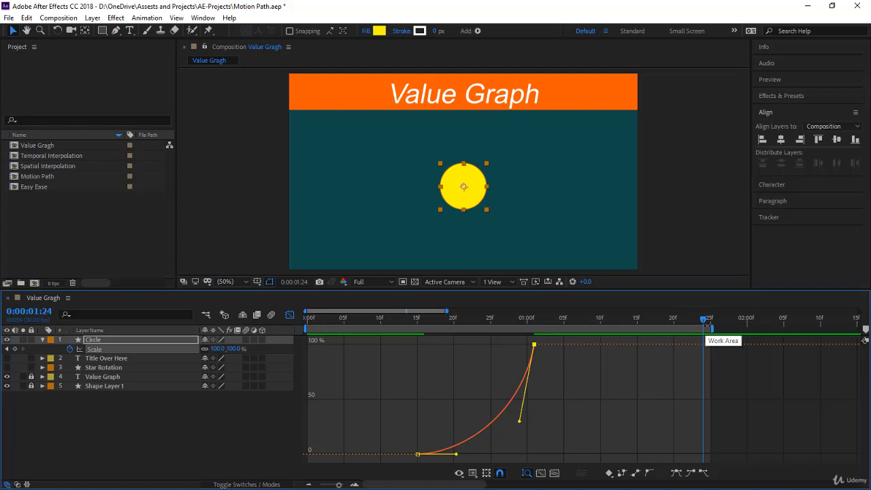
pyautogui.press('space')
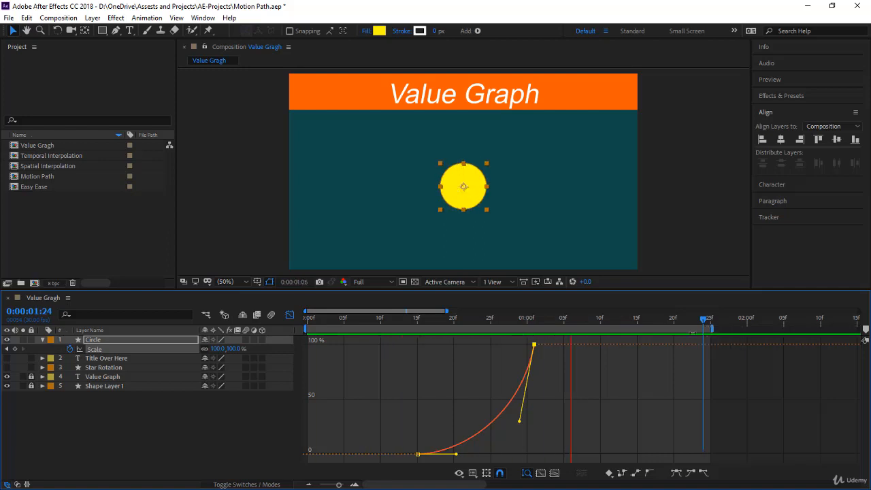
pyautogui.click(619, 370)
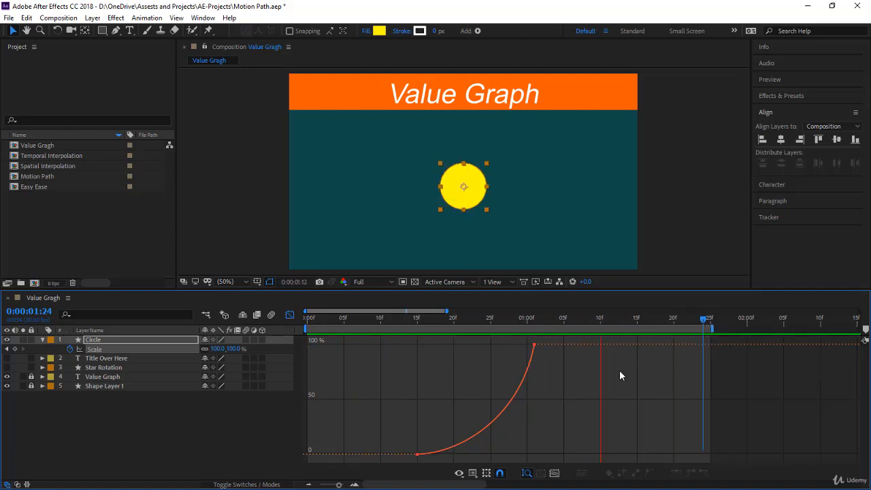
pyautogui.click(535, 345)
pyautogui.click(559, 380)
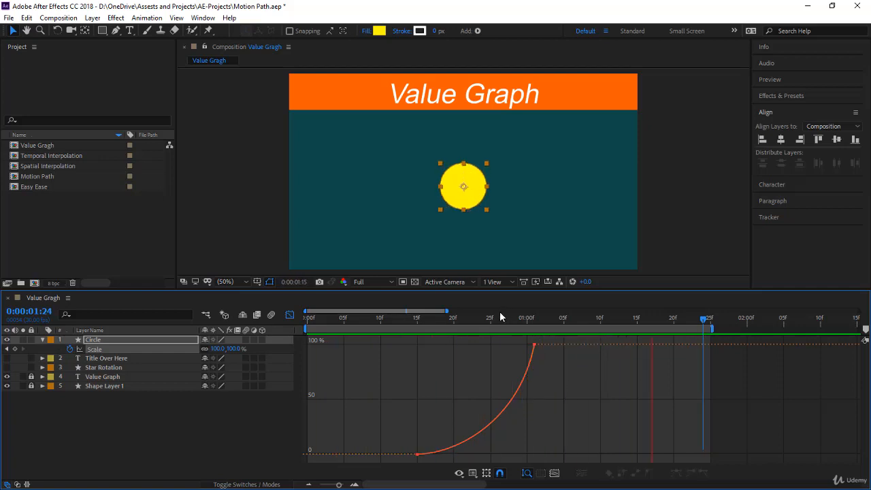
# Raise the second Scale keyframe's incoming handle above the 150% line so the circle overshoots its final size, and preview the motion.
pyautogui.moveTo(498, 319); pyautogui.dragTo(534, 323)
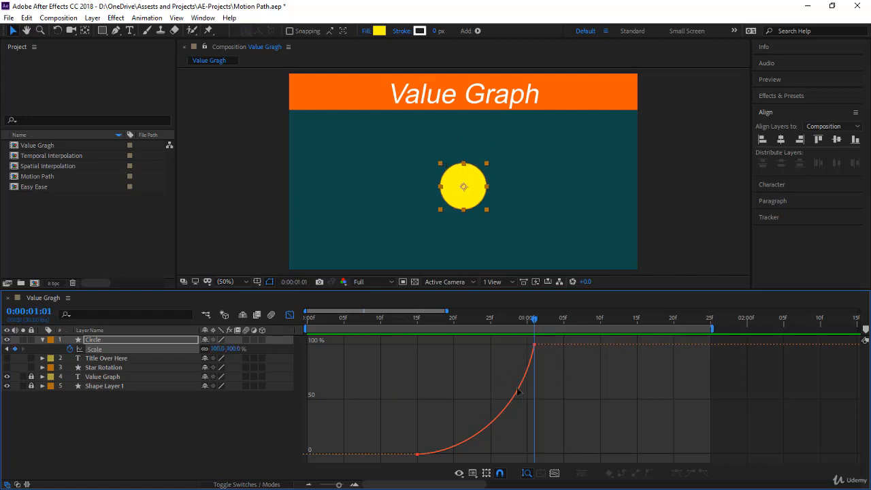
pyautogui.click(534, 345)
pyautogui.moveTo(521, 420); pyautogui.dragTo(507, 374)
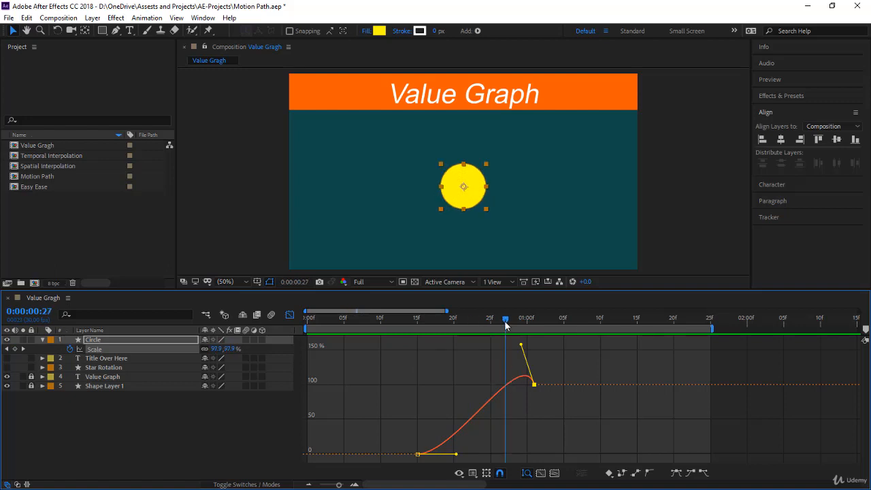
pyautogui.moveTo(504, 321); pyautogui.dragTo(537, 341)
pyautogui.moveTo(442, 344); pyautogui.dragTo(291, 383)
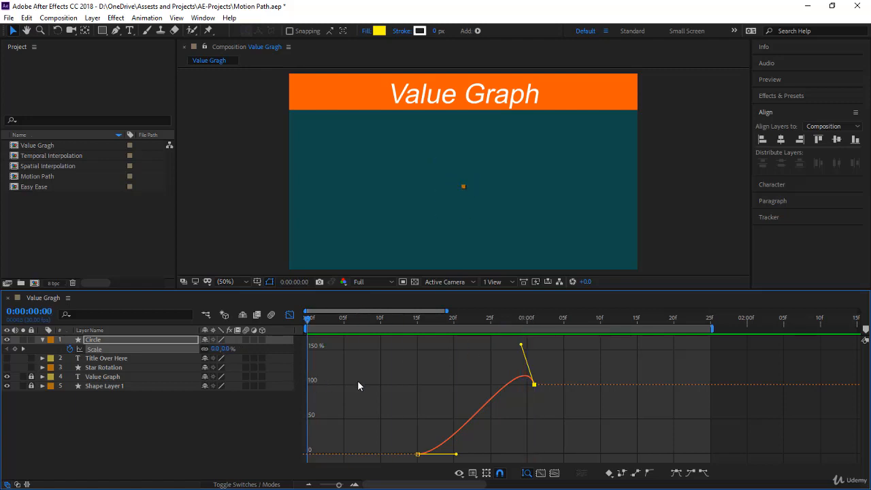
pyautogui.press('space')
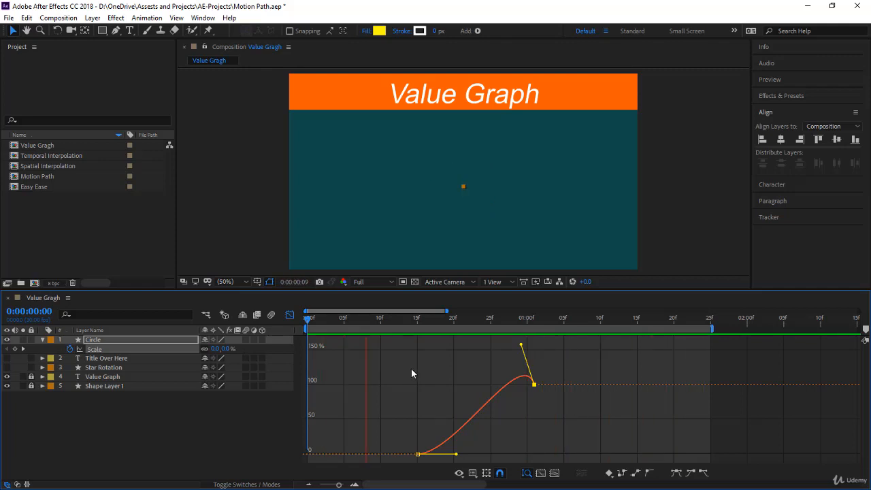
pyautogui.moveTo(469, 319); pyautogui.dragTo(494, 329)
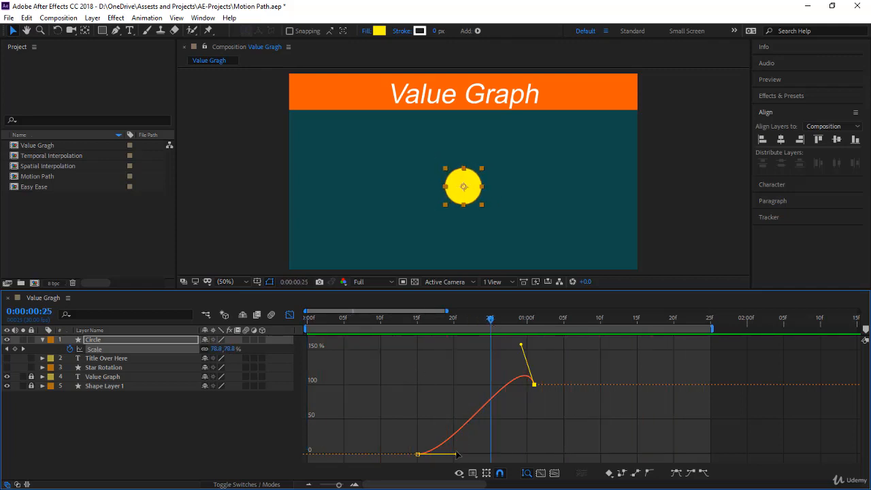
# Pull the first Scale keyframe's outgoing handle straight up above the 150% line and preview the stronger overshoot.
pyautogui.moveTo(456, 454); pyautogui.dragTo(372, 329)
pyautogui.click(366, 319)
pyautogui.press('space')
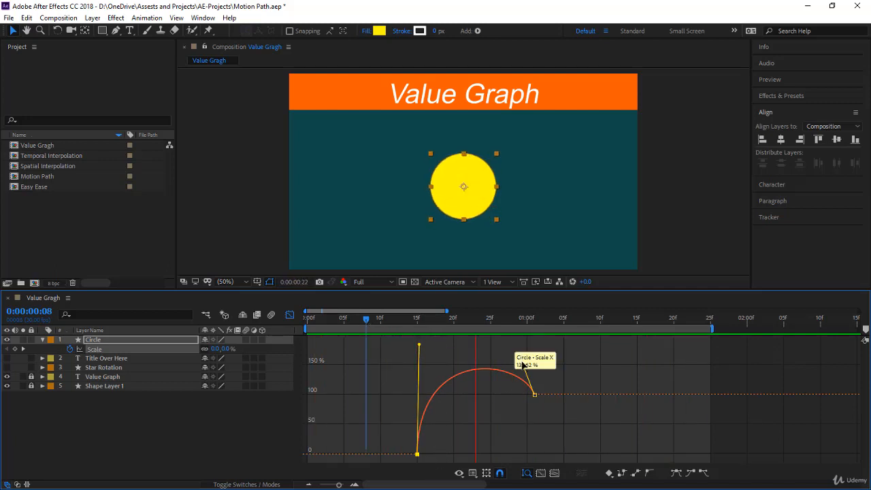
pyautogui.click(491, 319)
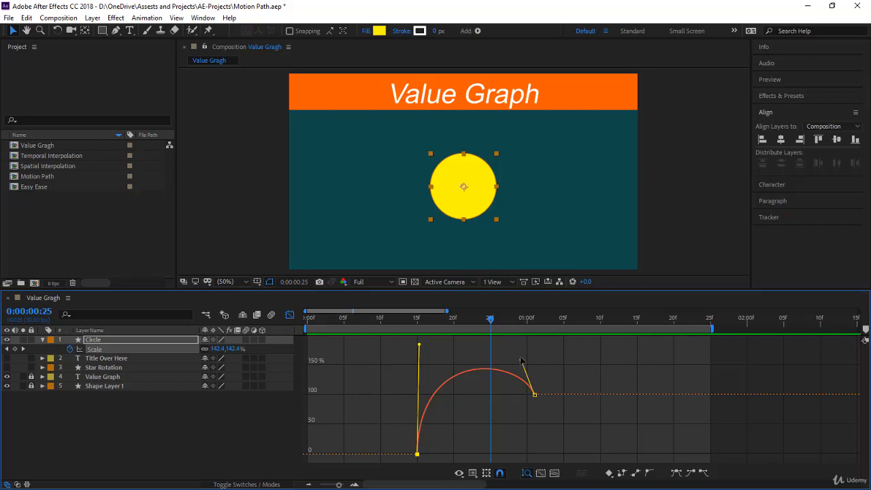
# Lower the second Scale keyframe's incoming handle to near 0% at 0:00:00:25, then play and scrub through the motion.
pyautogui.moveTo(521, 360); pyautogui.dragTo(488, 450)
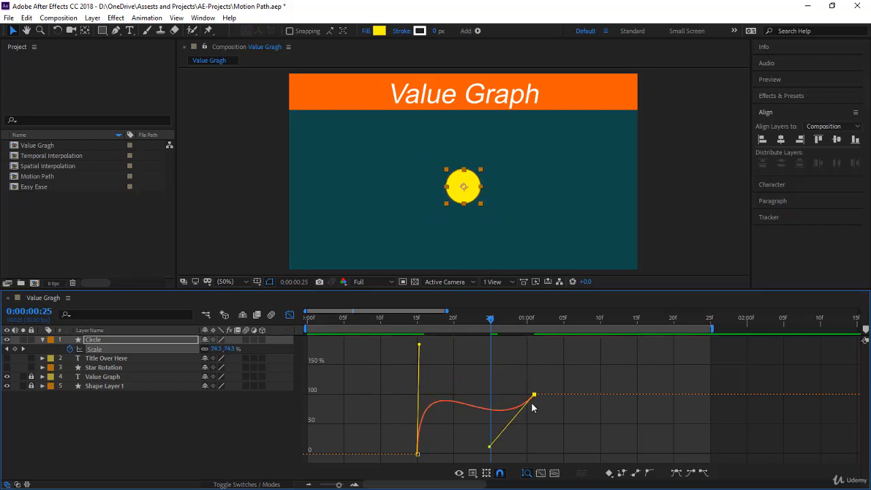
pyautogui.press('space')
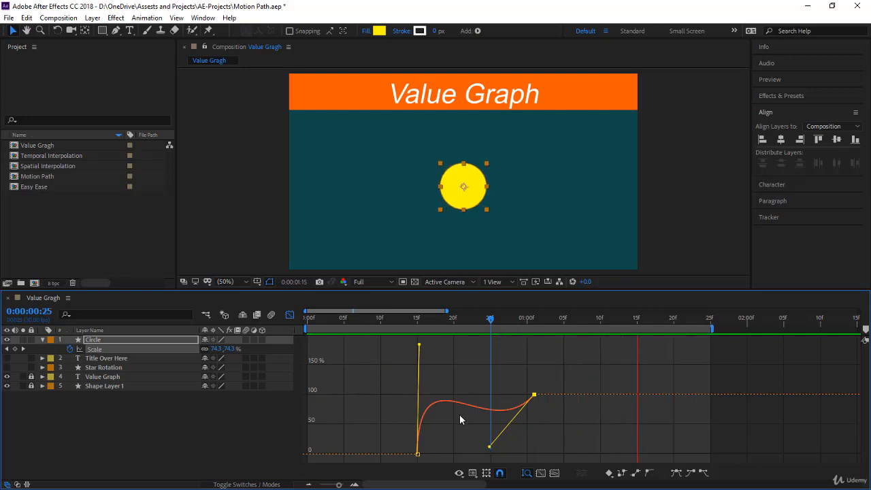
pyautogui.click(424, 319)
pyautogui.moveTo(425, 319); pyautogui.dragTo(538, 356)
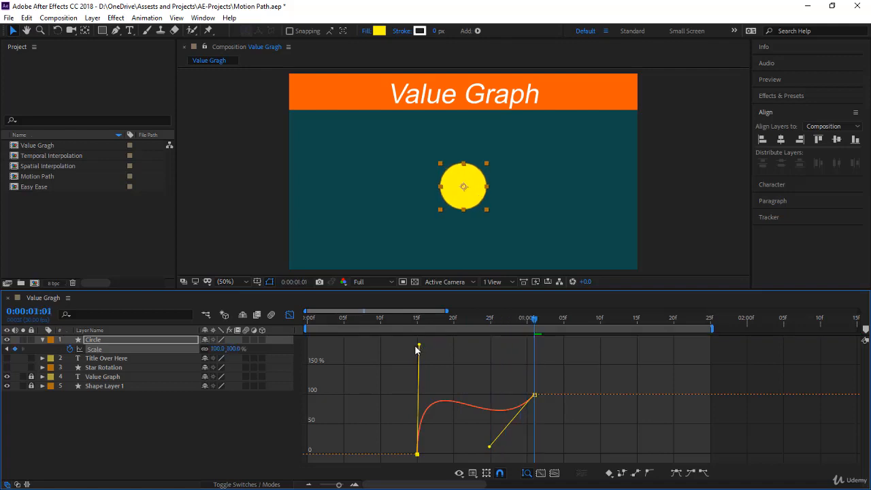
# Pull the first Scale keyframe's outgoing handle straight down below -150% so the curve dips into negative scale, and preview it.
pyautogui.moveTo(420, 345); pyautogui.dragTo(419, 453)
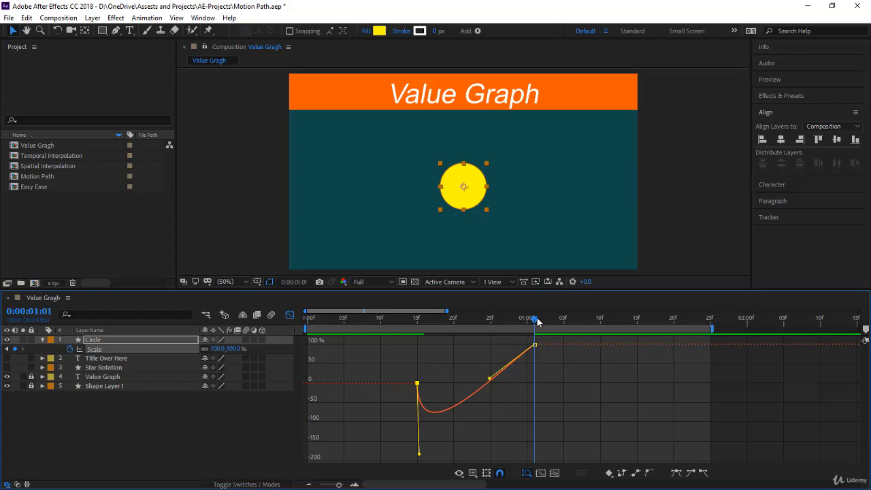
pyautogui.moveTo(535, 319); pyautogui.dragTo(398, 416)
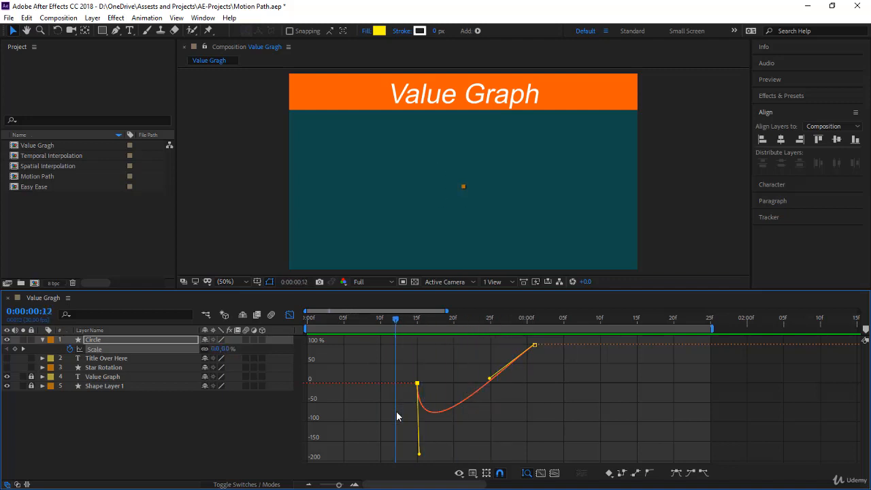
pyautogui.press('space')
pyautogui.click(480, 428)
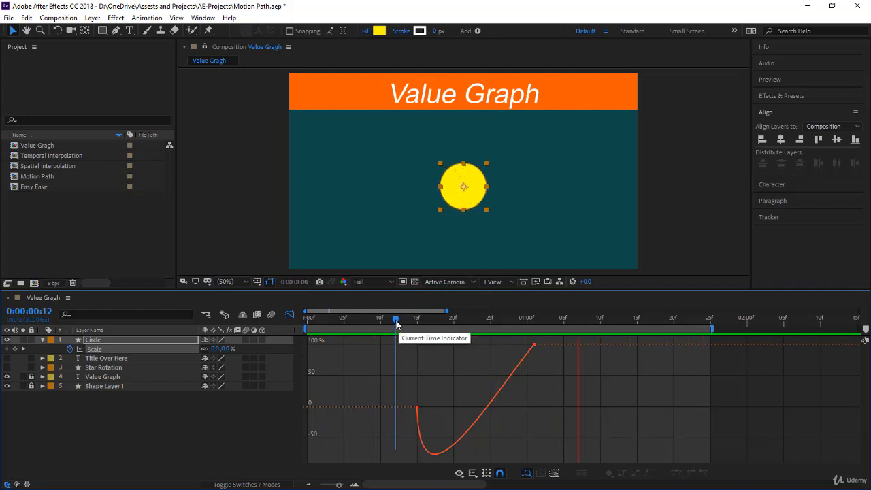
# Move the current time to 0:00:00:05, and hide and lock the Circle layer.
pyautogui.moveTo(397, 324); pyautogui.dragTo(342, 336)
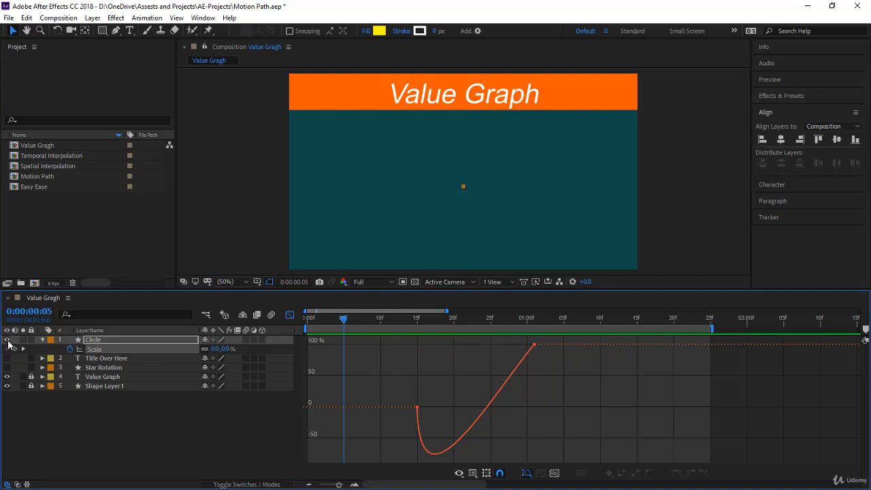
pyautogui.click(31, 339)
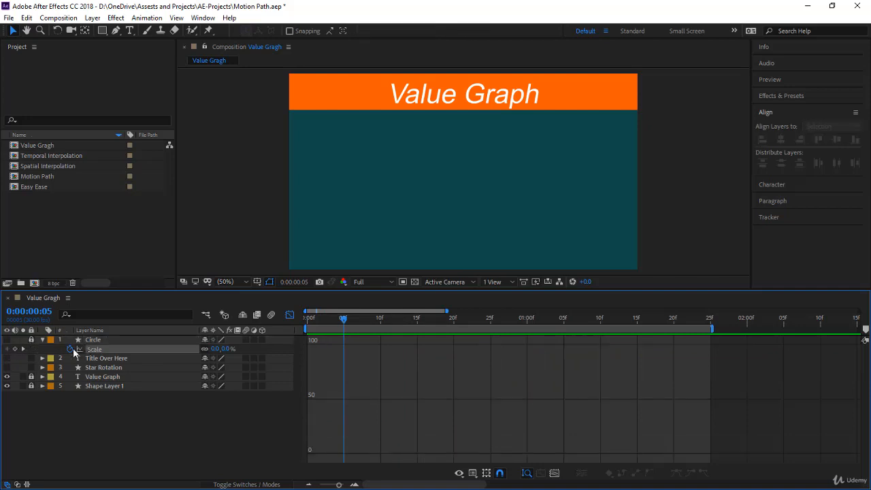
# Show the Title Over Here layer and set a Scale keyframe of 0% on it at 0:00:00:10.
pyautogui.click(101, 360)
pyautogui.click(7, 358)
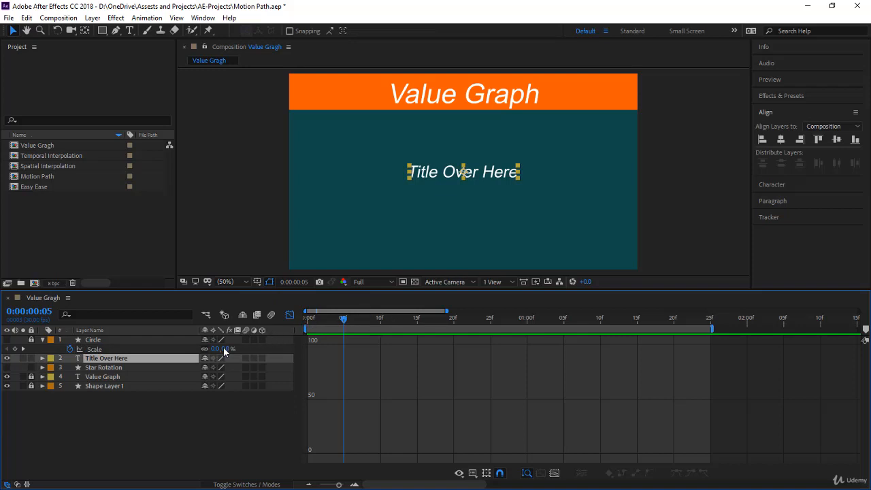
pyautogui.press('s')
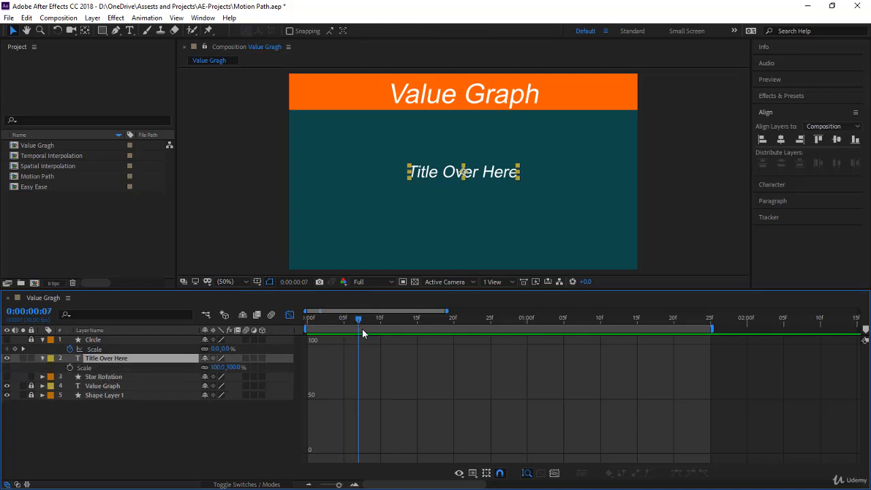
pyautogui.moveTo(362, 328); pyautogui.dragTo(381, 352)
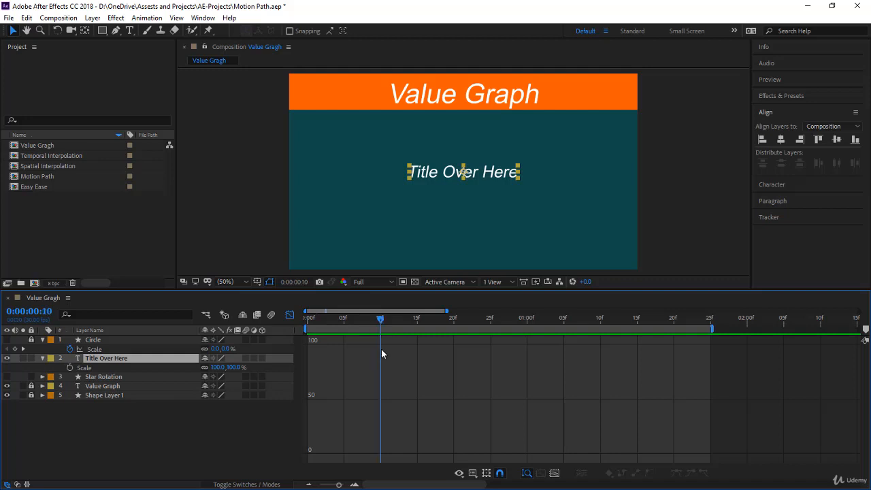
pyautogui.click(69, 367)
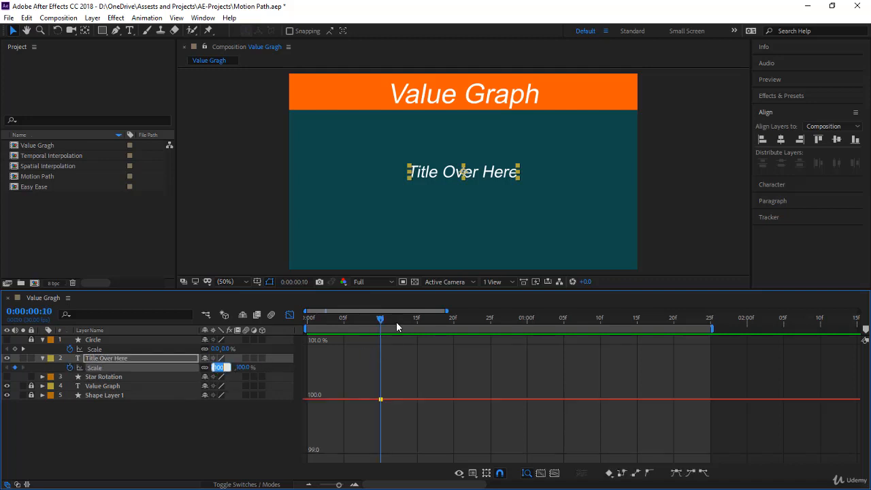
pyautogui.write('0')
pyautogui.press('Return')
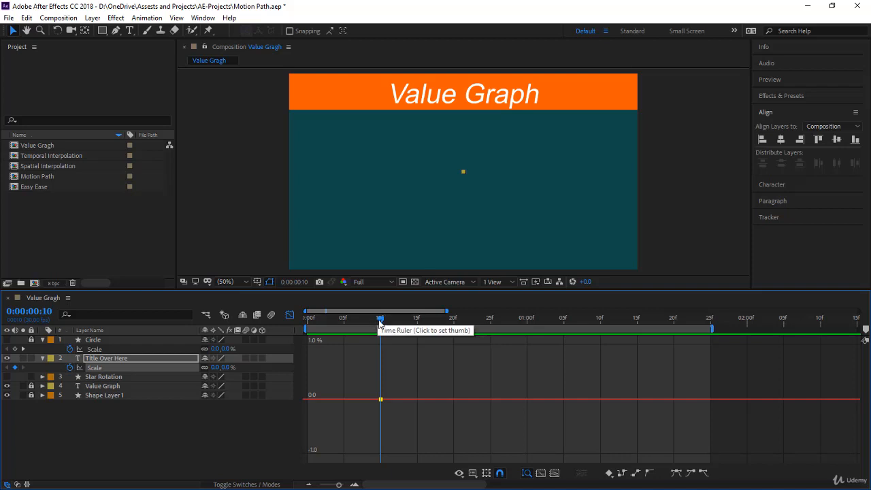
# Add a 100% Scale keyframe to Title Over Here at 0:00:00:20, preview the motion and return to 0:00:00:15.
pyautogui.moveTo(379, 323); pyautogui.dragTo(450, 338)
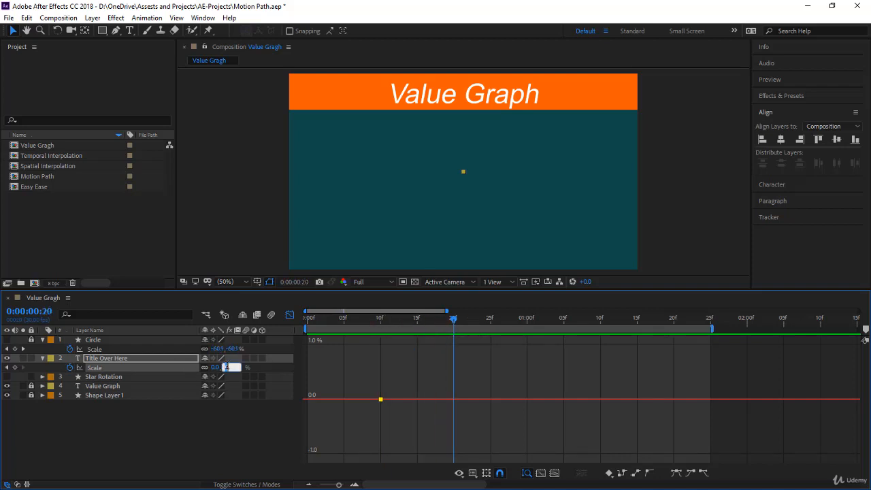
pyautogui.write('100')
pyautogui.press('Return')
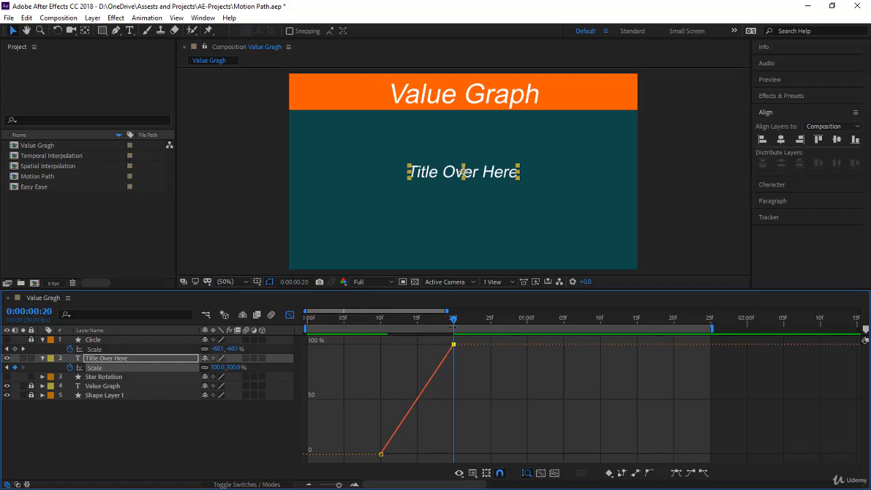
pyautogui.moveTo(453, 326); pyautogui.dragTo(427, 320)
pyautogui.press('Home')
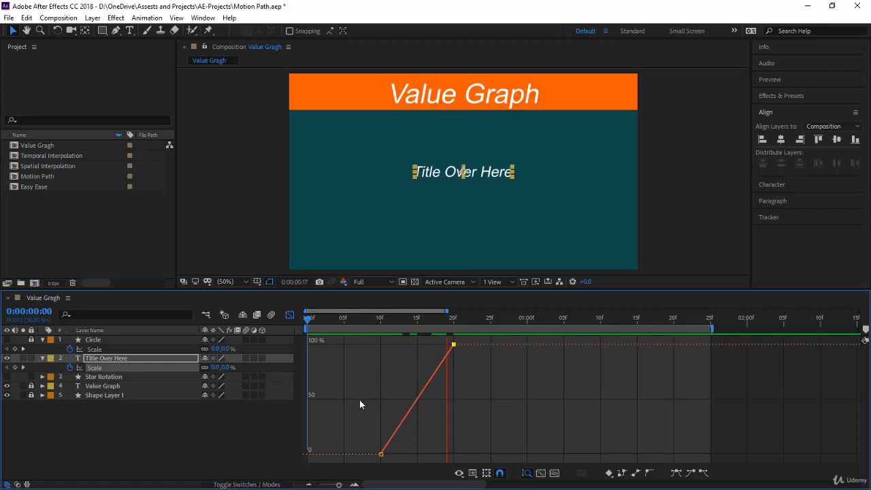
pyautogui.click(417, 318)
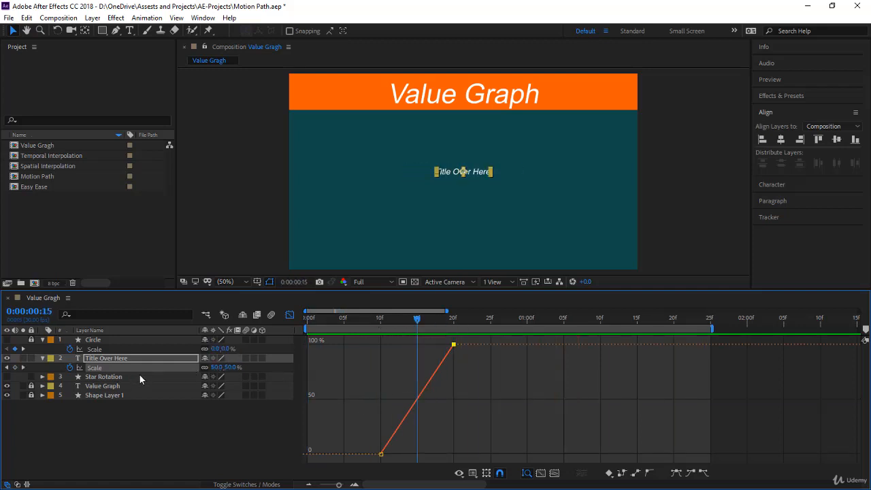
# Apply Easy Ease to both Scale keyframes of the Title Over Here layer.
pyautogui.click(139, 374)
pyautogui.click(141, 368)
pyautogui.press('F9')
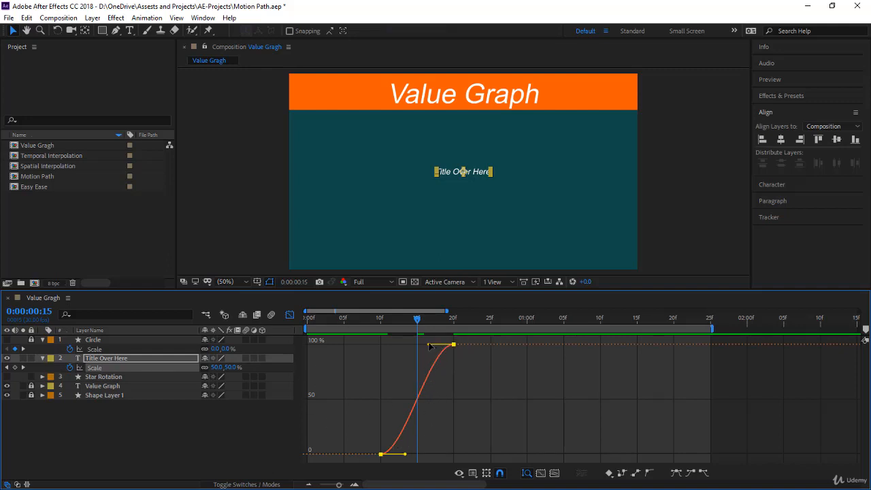
# Raise the title's second Scale keyframe handle above the 300% line, stretch the first keyframe's outgoing handle to 0:00:00:20, and preview from the start.
pyautogui.moveTo(434, 351)
pyautogui.mouseDown()
pyautogui.moveTo(460, 385)
pyautogui.moveTo(427, 293)
pyautogui.moveTo(443, 305)
pyautogui.moveTo(451, 297)
pyautogui.moveTo(440, 359)
pyautogui.mouseUp()
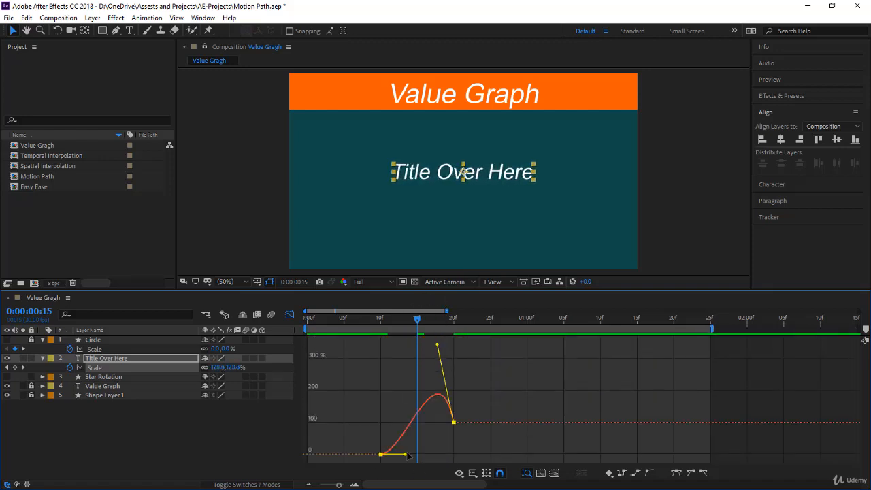
pyautogui.moveTo(407, 455); pyautogui.dragTo(469, 459)
pyautogui.moveTo(351, 321); pyautogui.dragTo(227, 339)
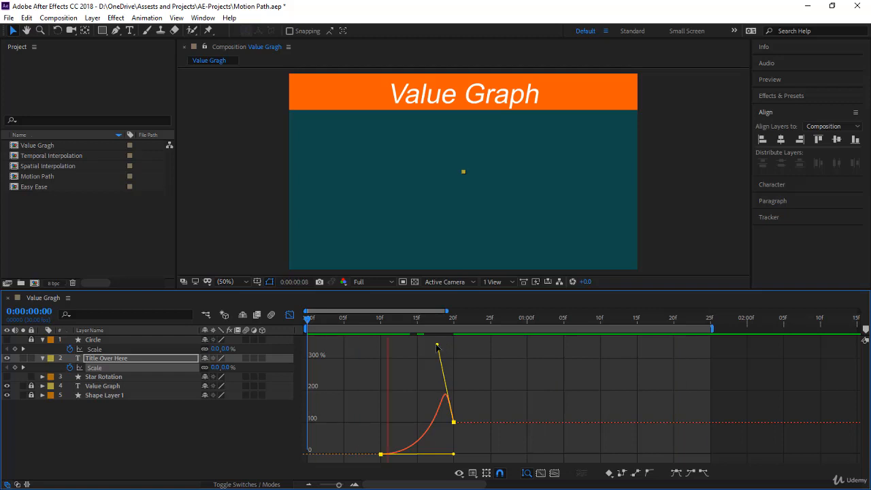
# Pull the title's incoming Scale handle back to about 0:00:00:13 near 300%, and move the outgoing handle to about 50% at 0:00:00:17.
pyautogui.moveTo(437, 346); pyautogui.dragTo(399, 361)
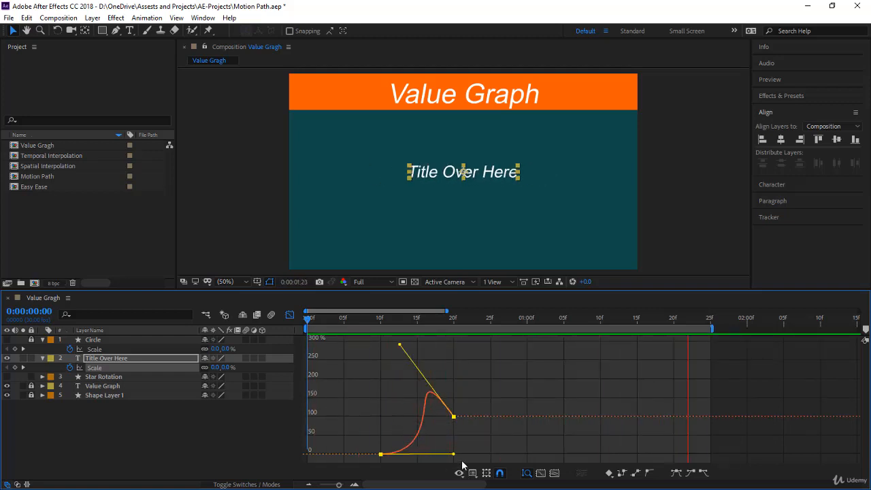
pyautogui.moveTo(453, 453); pyautogui.dragTo(432, 438)
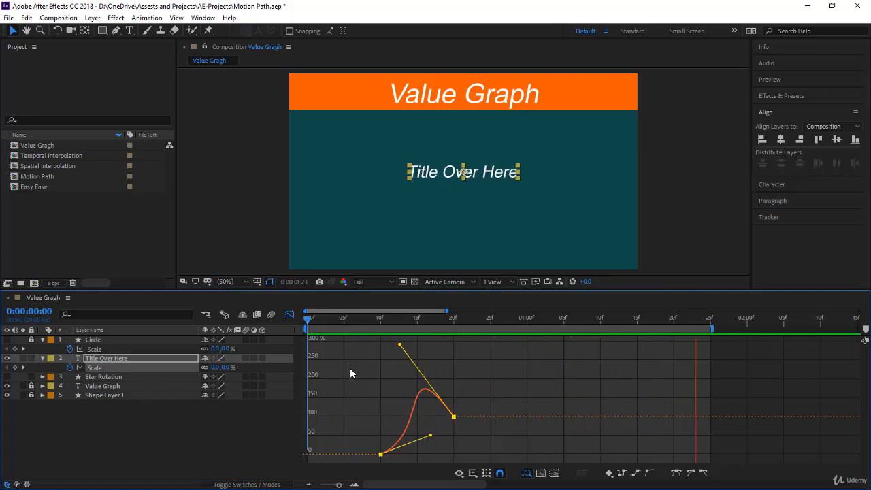
# At 0:00:00:05, hide Title Over Here, show the Star Rotation layer and reveal its Rotation property.
pyautogui.click(344, 321)
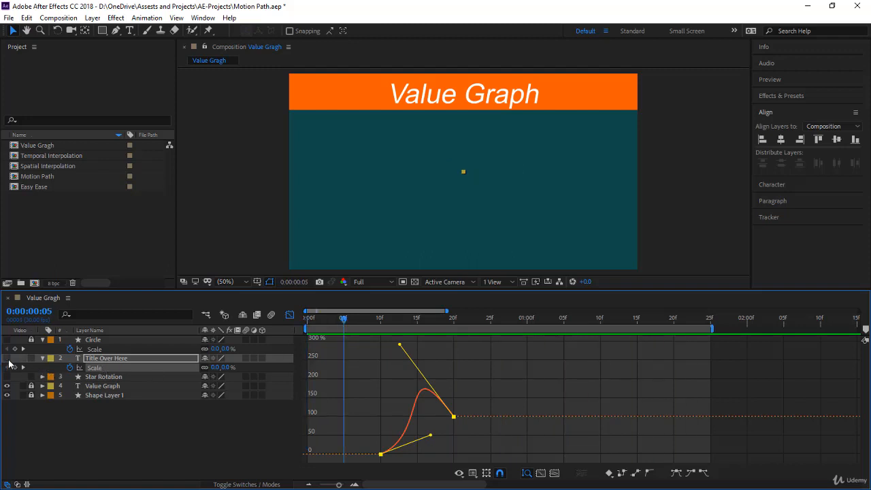
pyautogui.click(129, 376)
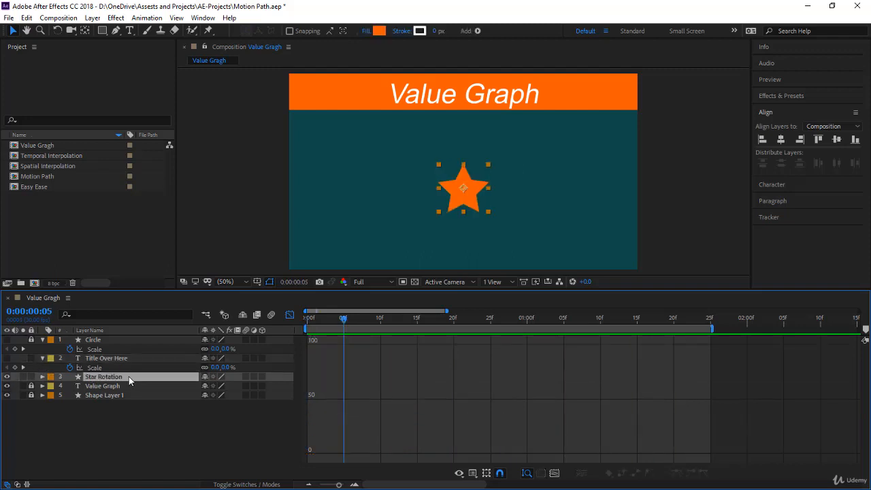
pyautogui.press('r')
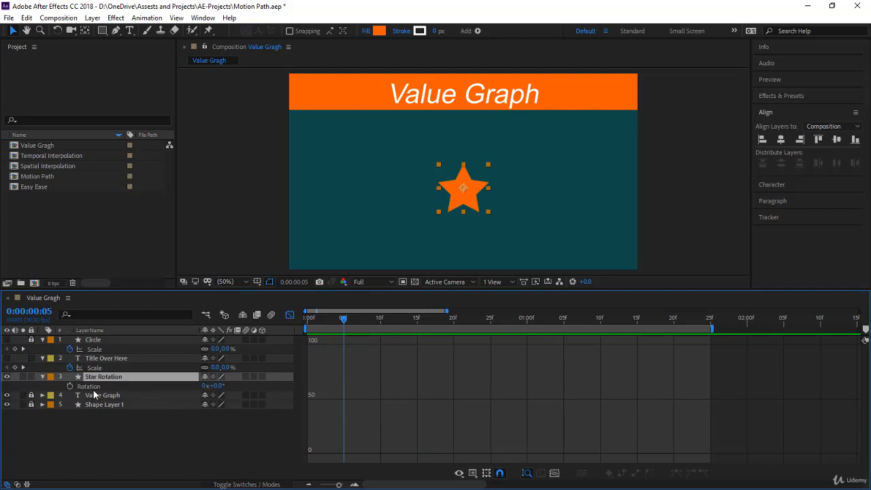
# Keyframe the star's Rotation at 0° at 0:00:00:10 and 180° at 0:00:01:10, and preview it from the start.
pyautogui.press('space')
pyautogui.moveTo(430, 320); pyautogui.dragTo(385, 330)
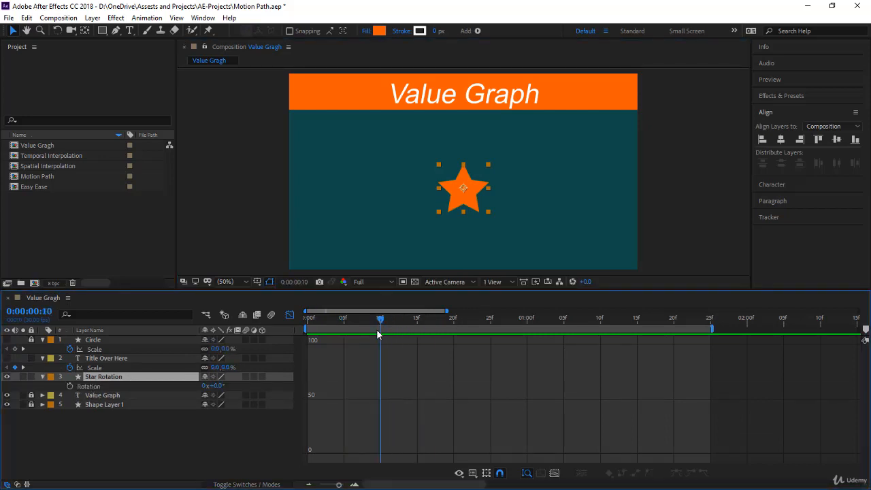
pyautogui.click(71, 386)
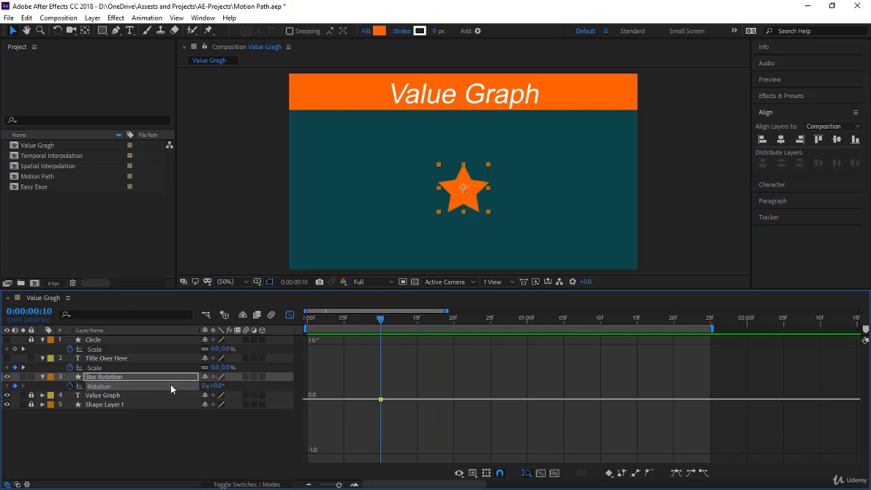
pyautogui.moveTo(383, 319); pyautogui.dragTo(601, 330)
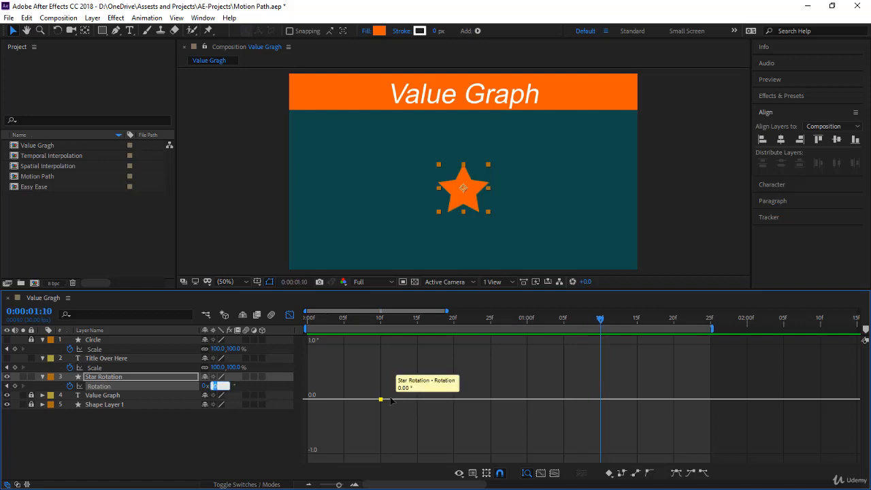
pyautogui.write('0')
pyautogui.press('Return')
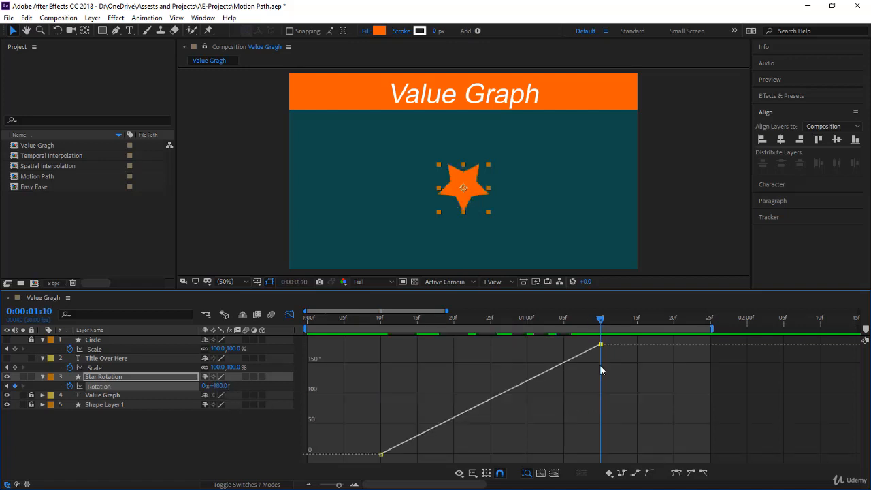
pyautogui.press('Home')
pyautogui.press('space')
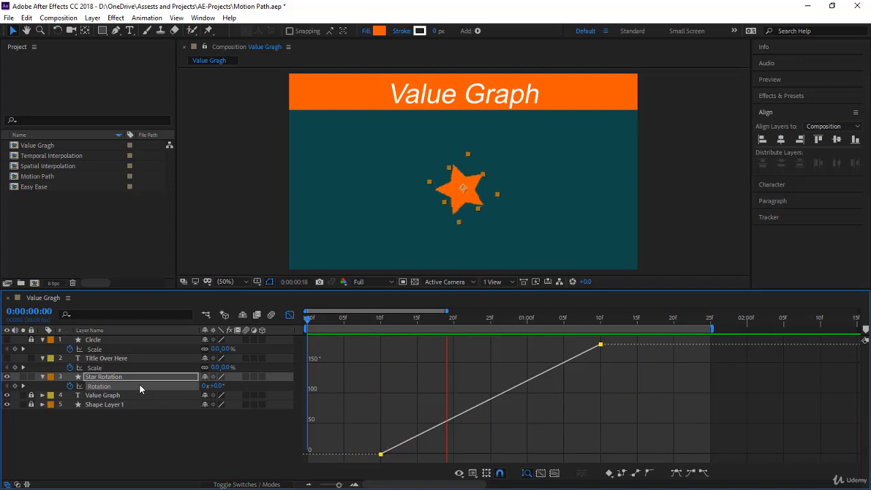
# Apply Easy Ease to both Rotation keyframes and pull the second keyframe's incoming handle up above the 400° line near 0:00:01:06.
pyautogui.press('F9')
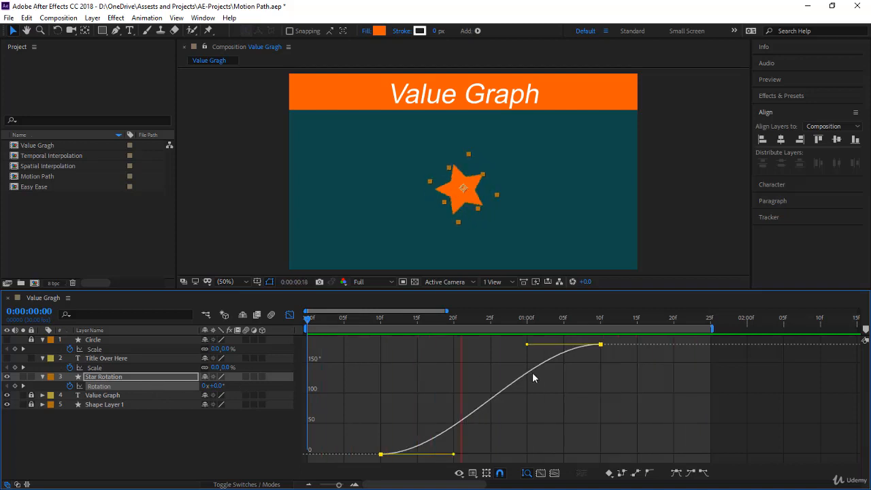
pyautogui.click(527, 319)
pyautogui.moveTo(544, 323); pyautogui.dragTo(570, 333)
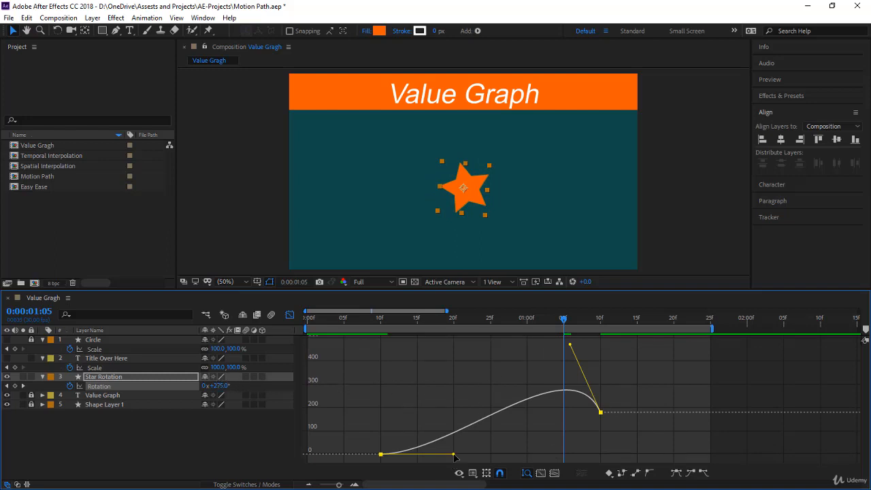
# Stretch the first Rotation keyframe's outgoing handle horizontally to about 0:00:00:29 and preview from 0:00:00:05.
pyautogui.moveTo(454, 455); pyautogui.dragTo(518, 457)
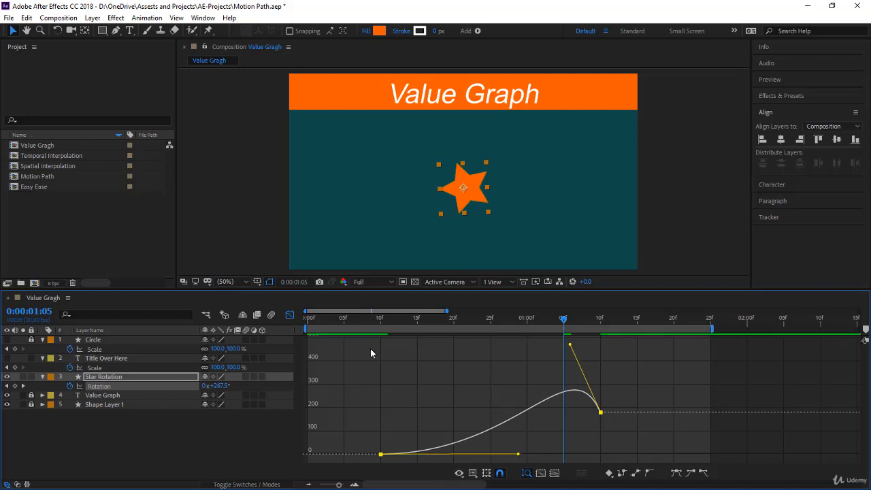
pyautogui.click(343, 317)
pyautogui.press('space')
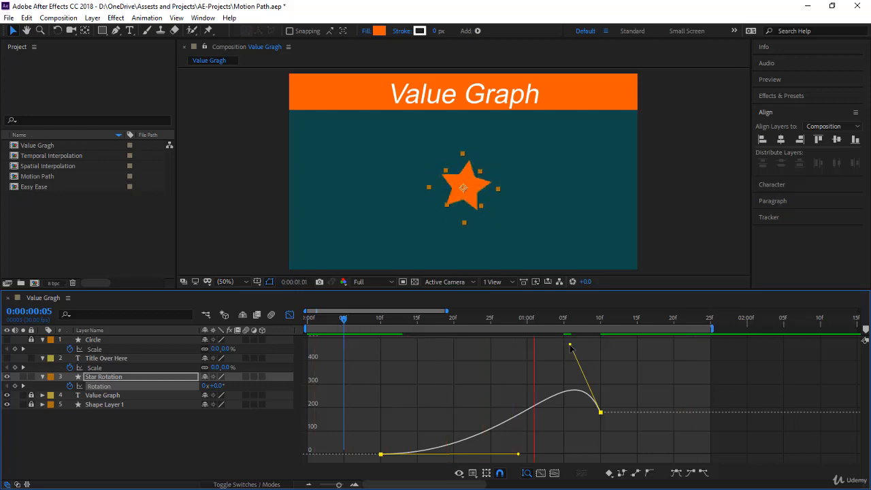
# Extend the second Rotation keyframe's incoming handle back to about 0:00:00:23 above the 500° line, preview it, and return to 0:00:00:05.
pyautogui.moveTo(570, 345); pyautogui.dragTo(475, 336)
pyautogui.press('space')
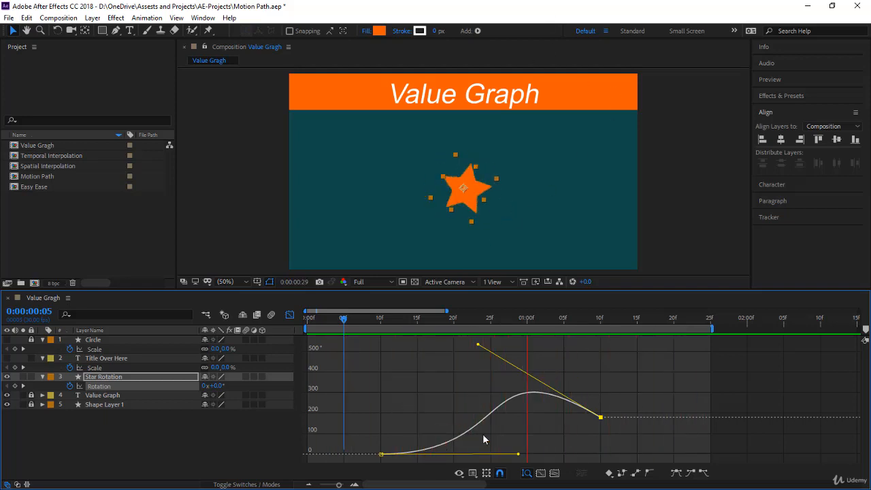
pyautogui.click(342, 324)
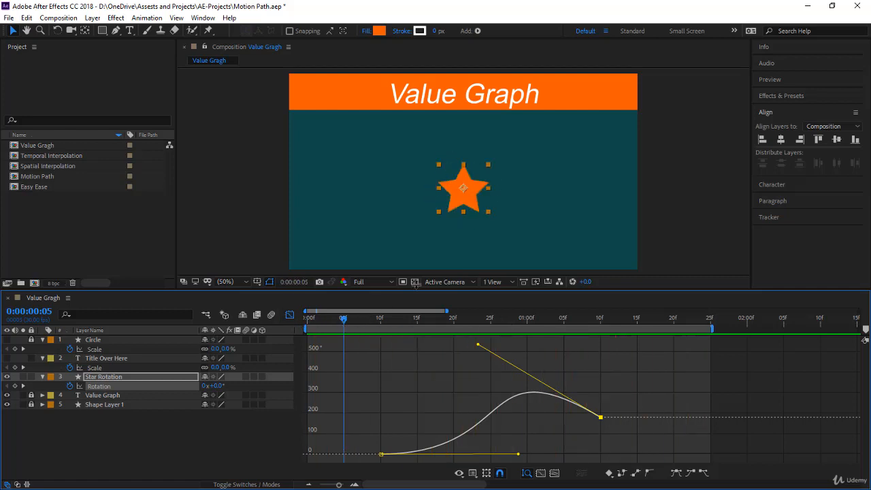
# Move the star's anchor point horizontally to the left, outside the shape, and preview the orbiting rotation from the start.
pyautogui.press('y')
pyautogui.moveTo(464, 190); pyautogui.dragTo(392, 193)
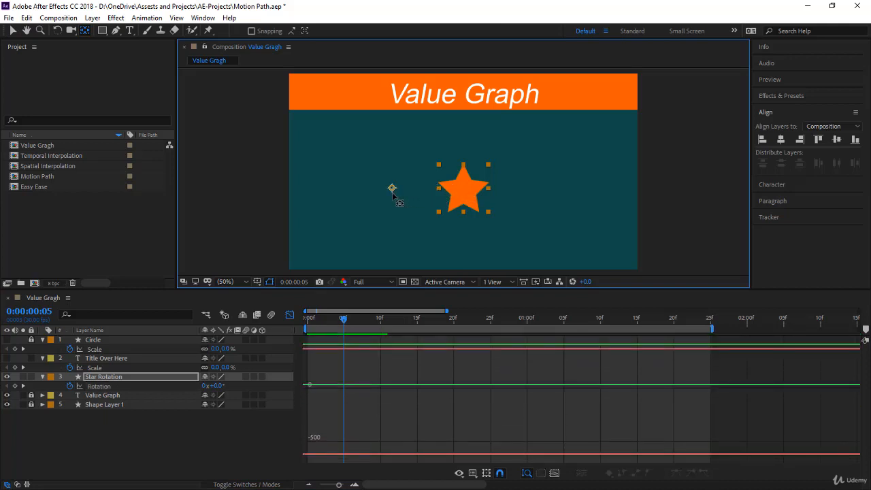
pyautogui.moveTo(344, 325); pyautogui.dragTo(308, 325)
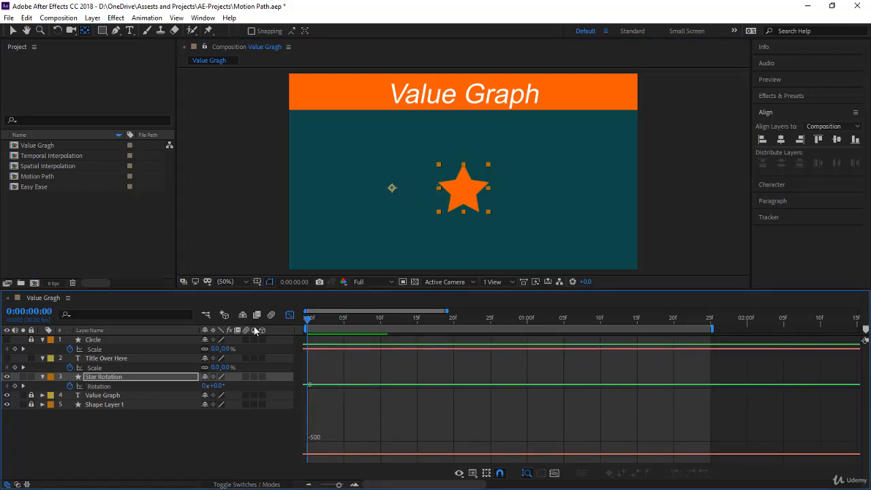
pyautogui.click(160, 451)
pyautogui.press('space')
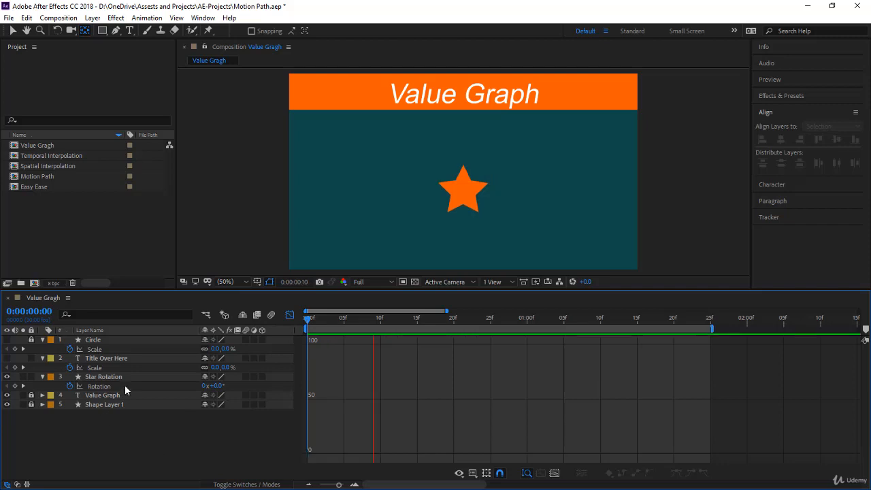
# Change the star's Rotation keyframe at 0:00:01:10 to -180° and preview the animation from the start.
pyautogui.click(124, 384)
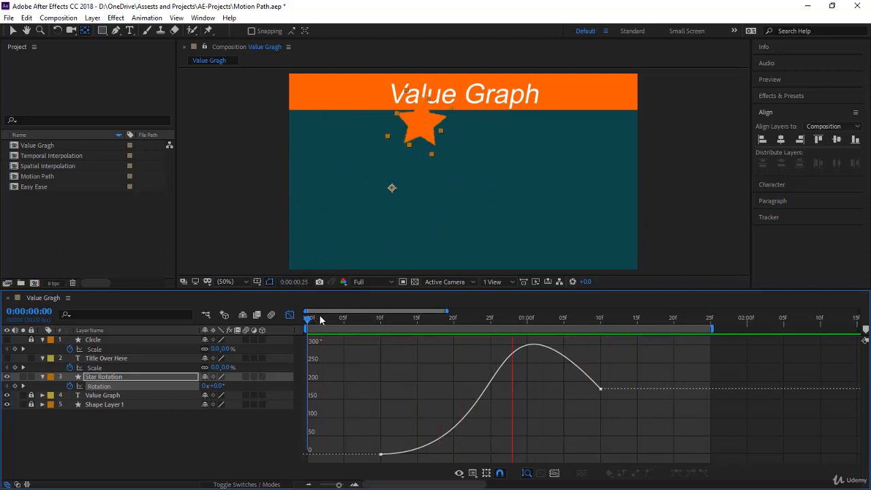
pyautogui.press('space')
pyautogui.press('pagedown')
pyautogui.press('pagedown')
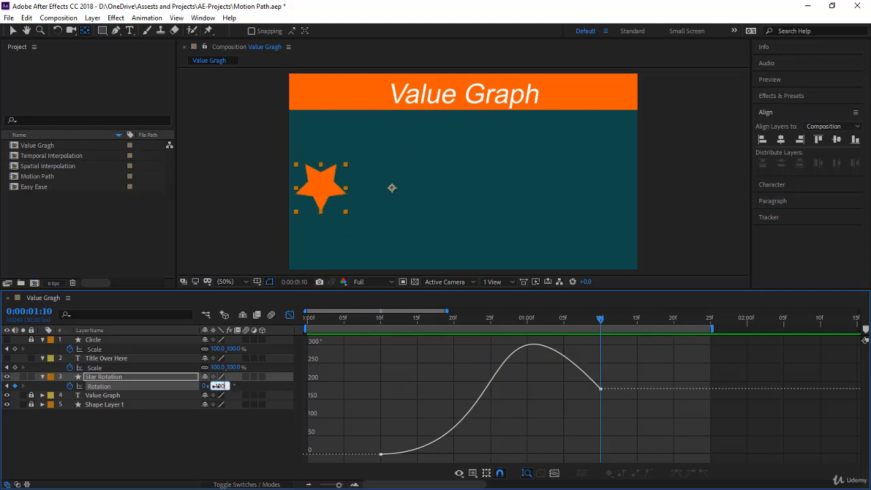
pyautogui.press('Return')
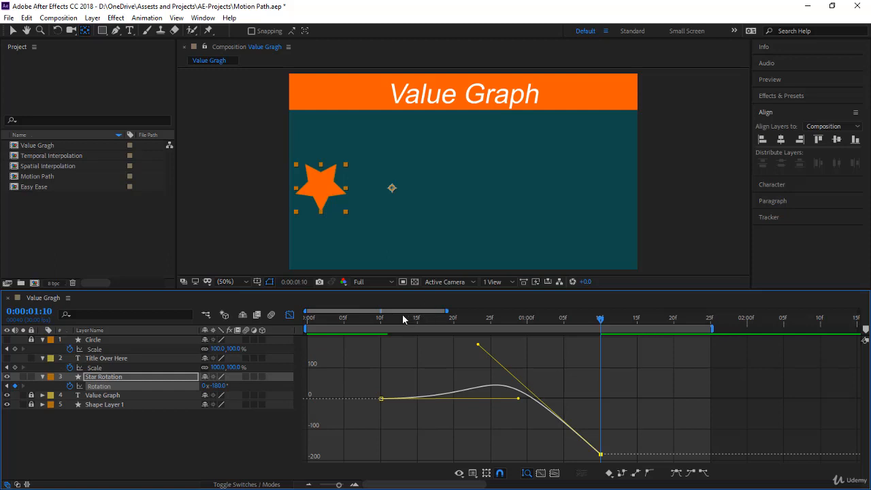
pyautogui.moveTo(403, 319); pyautogui.dragTo(289, 335)
pyautogui.press('space')
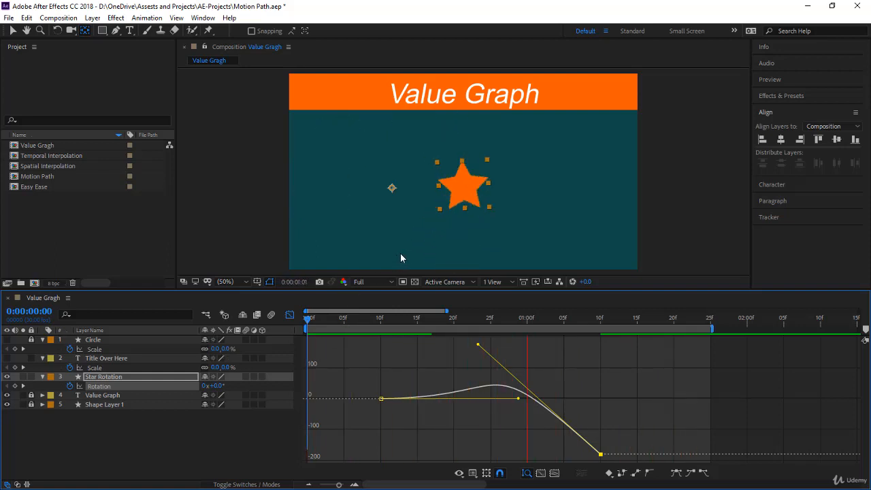
# Enable motion blur for the Star Rotation layer and the composition, preview the result, and display the Rotation curve again.
pyautogui.click(246, 376)
pyautogui.click(271, 315)
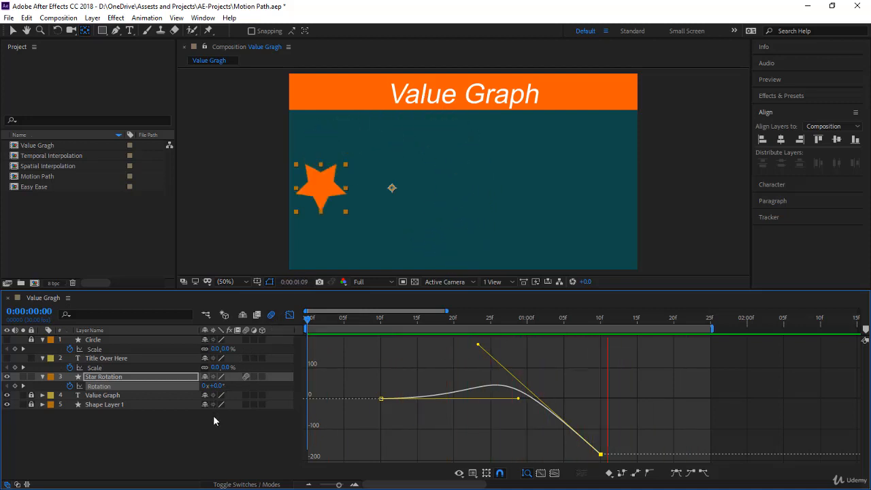
pyautogui.click(208, 460)
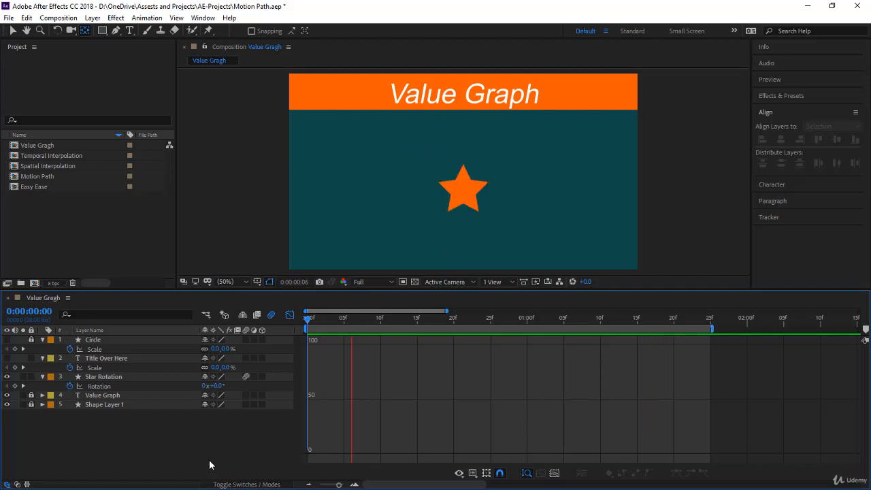
pyautogui.click(147, 383)
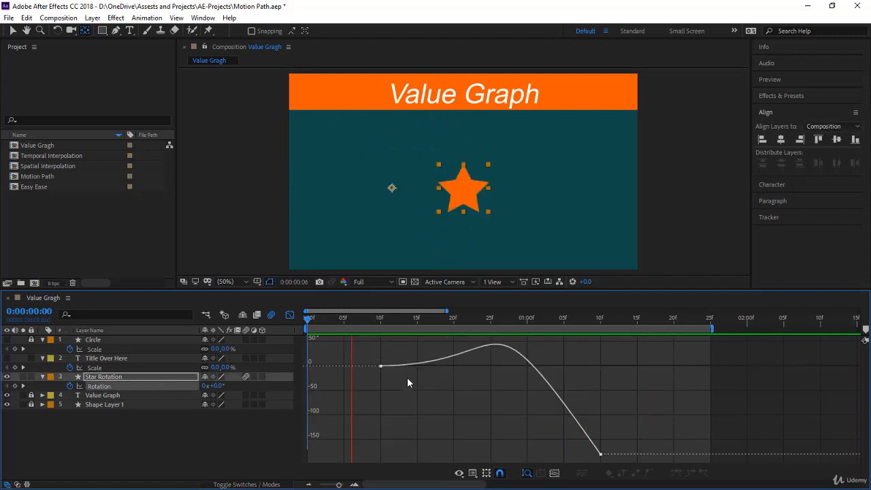